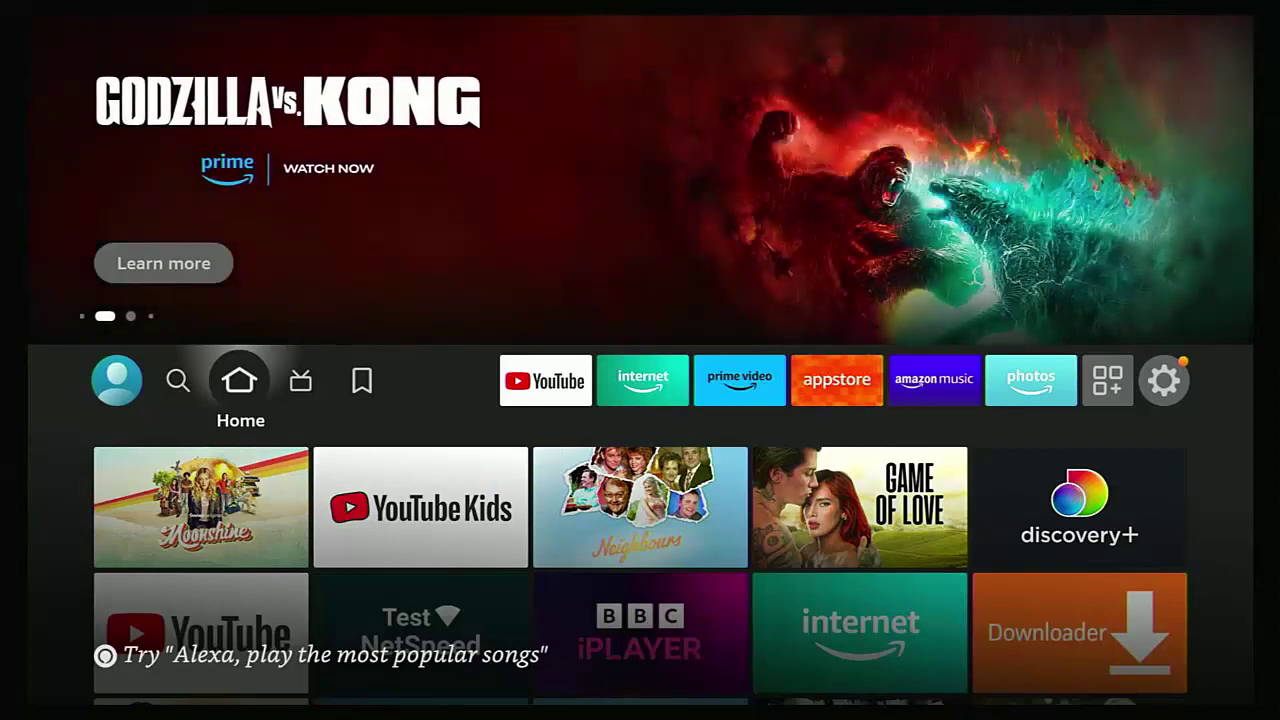
- Open YouTube and play the uploaded video "Secrets of the Stick (That's the Firestick and Cube)!"
key("Down")
key("Down")
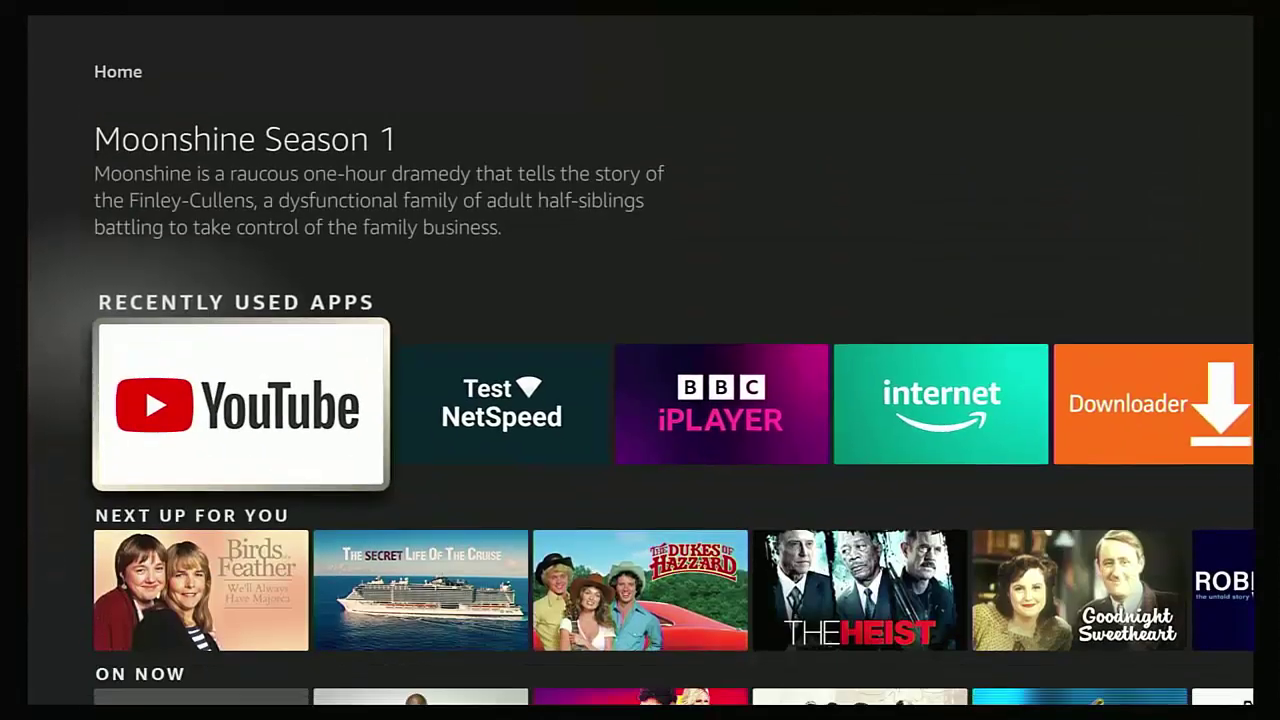
key("Return")
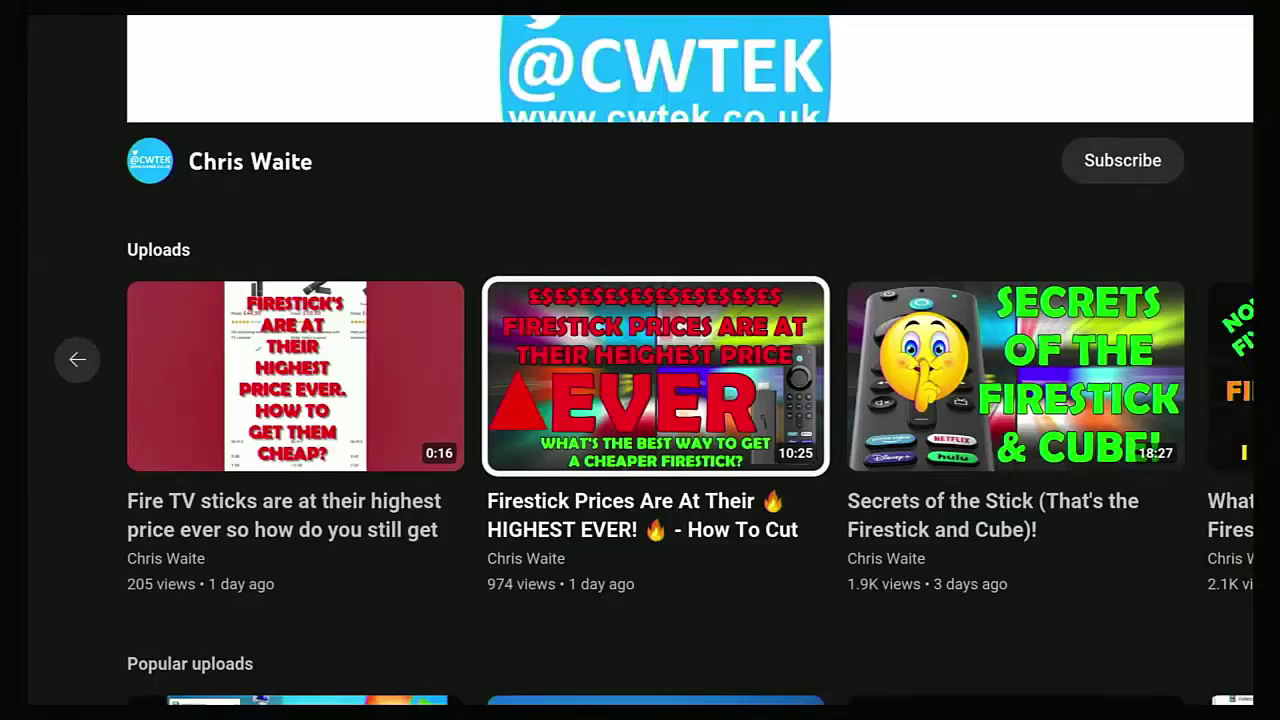
key("Right")
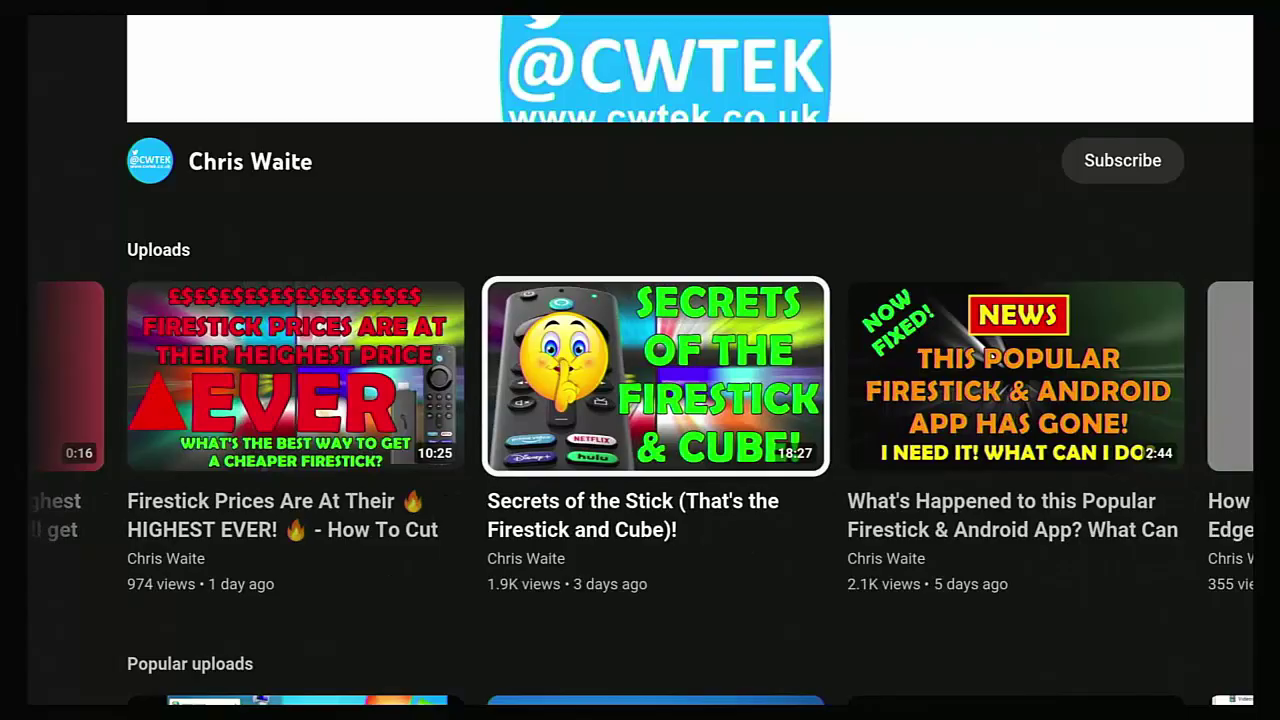
key("Home")
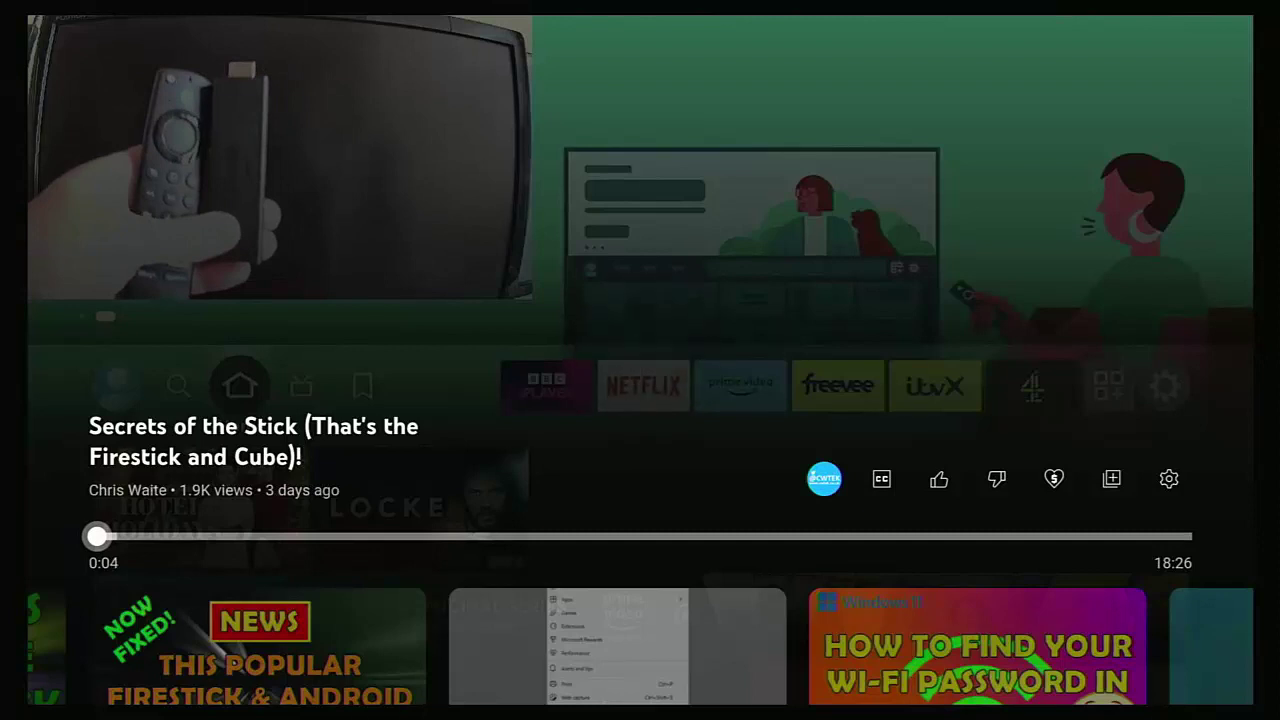
- Open the playback settings of the current video
key("Right")
key("Right")
key("Right")
key("Right")
key("Right")
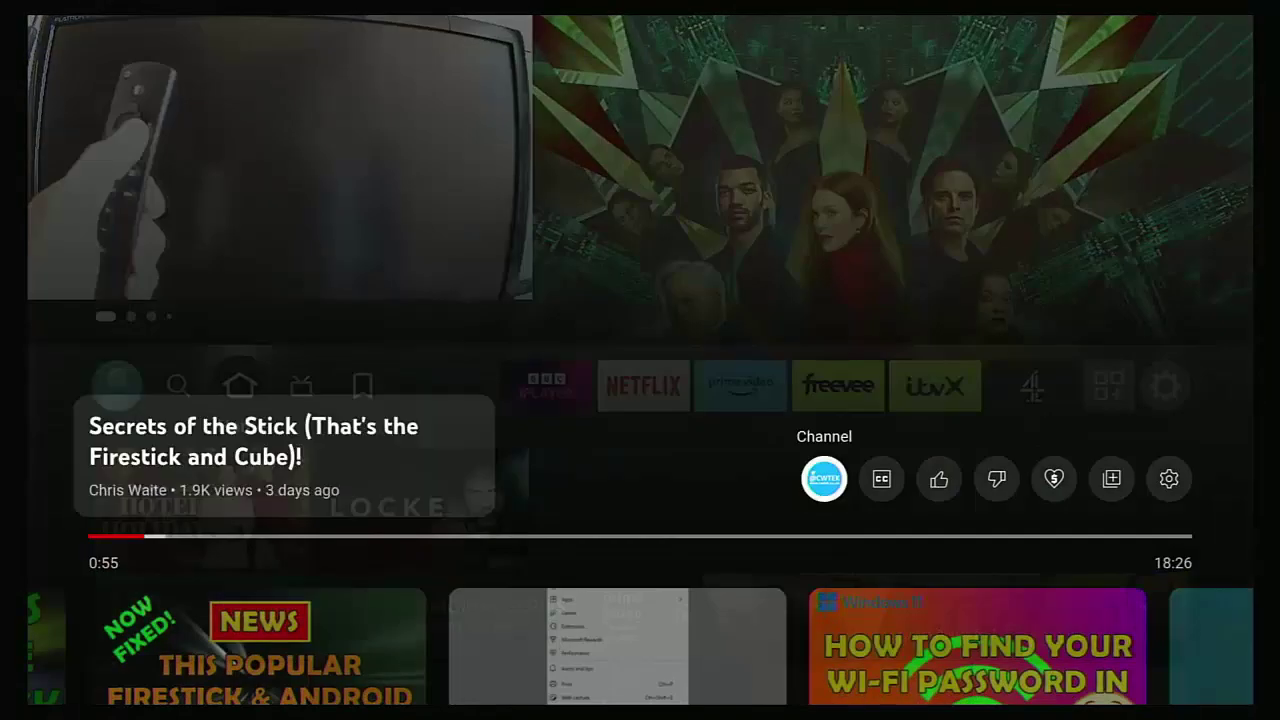
key("Right")
key("Right")
key("Right")
key("Right")
key("Right")
key("Right")
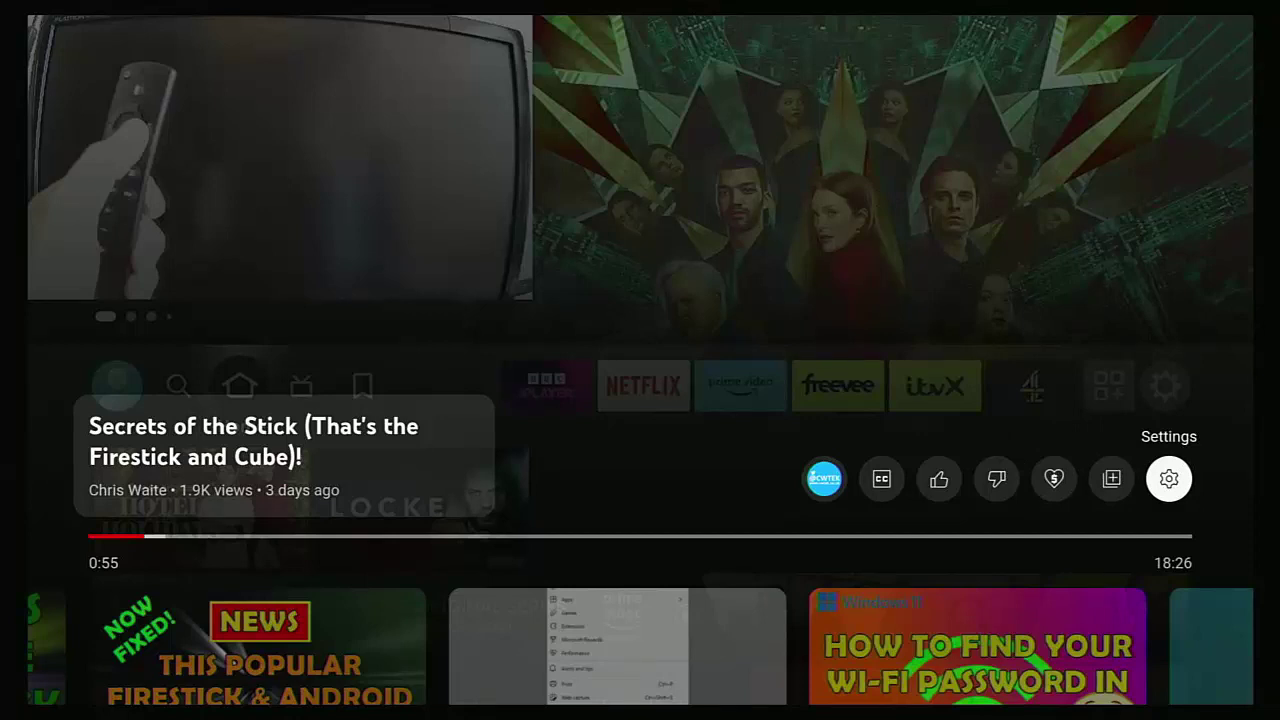
key("Return")
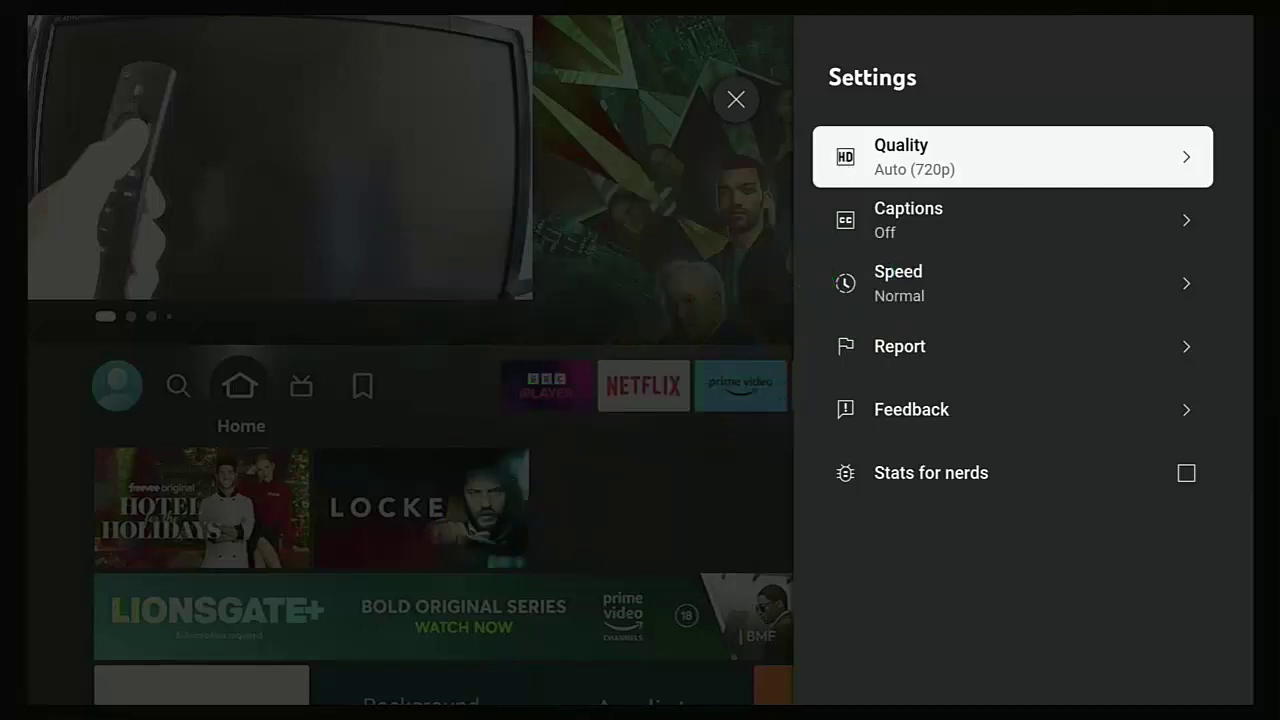
- Examine the quality options available for the current video
key("Return")
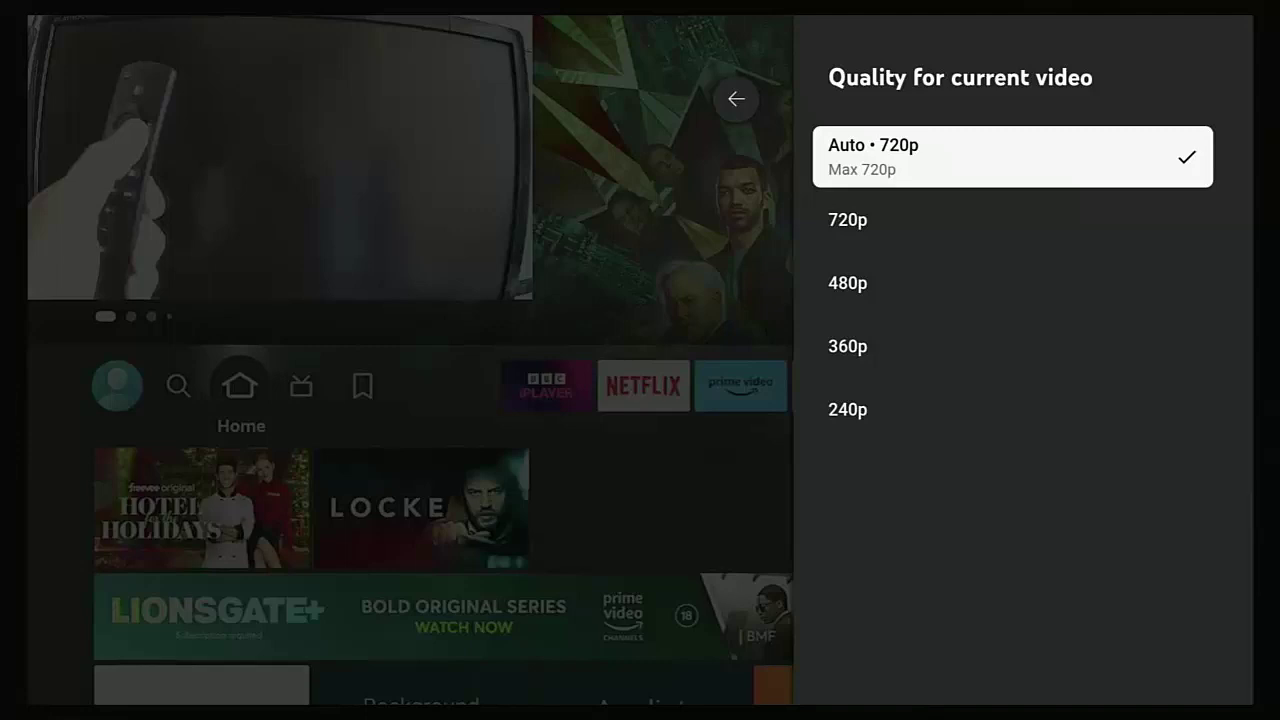
key("Down")
key("Down")
key("Down")
key("Down")
key("Up")
key("Up")
key("Up")
key("Up")
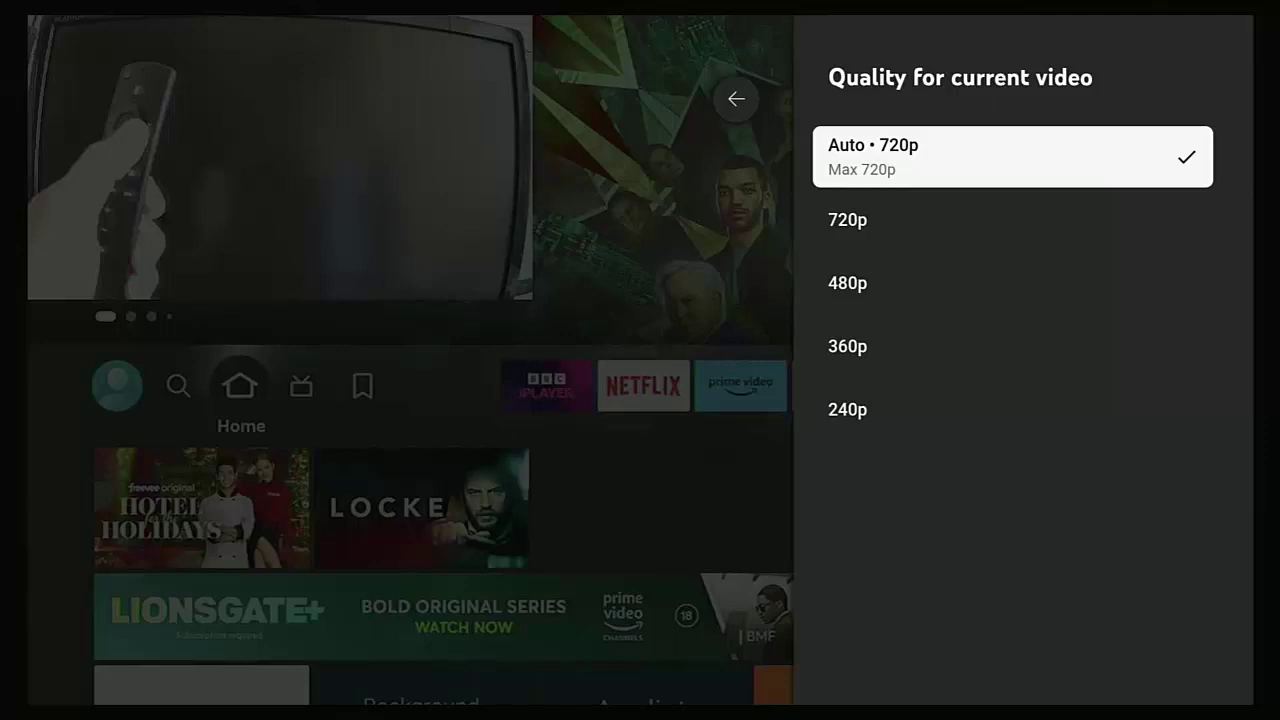
- Set the current video's quality to 480p and close its settings
key("Down")
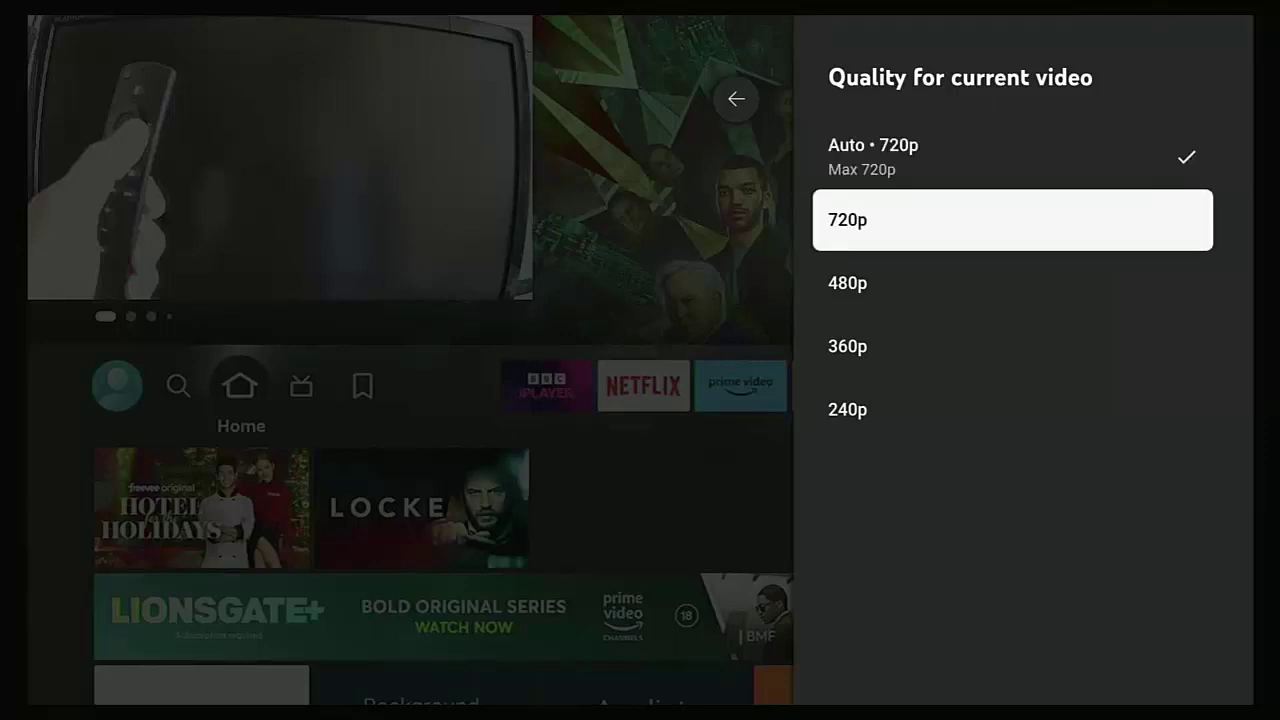
key("Down")
key("Down")
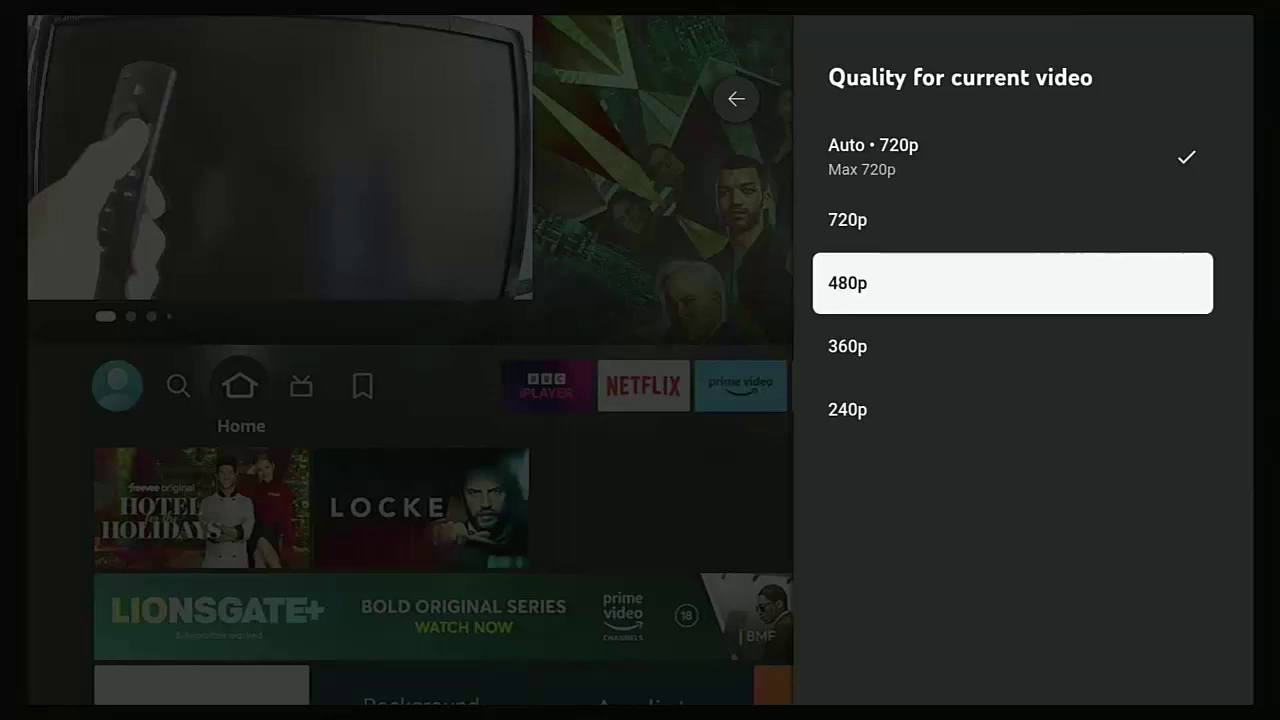
key("Up")
key("Down")
key("Up")
key("Return")
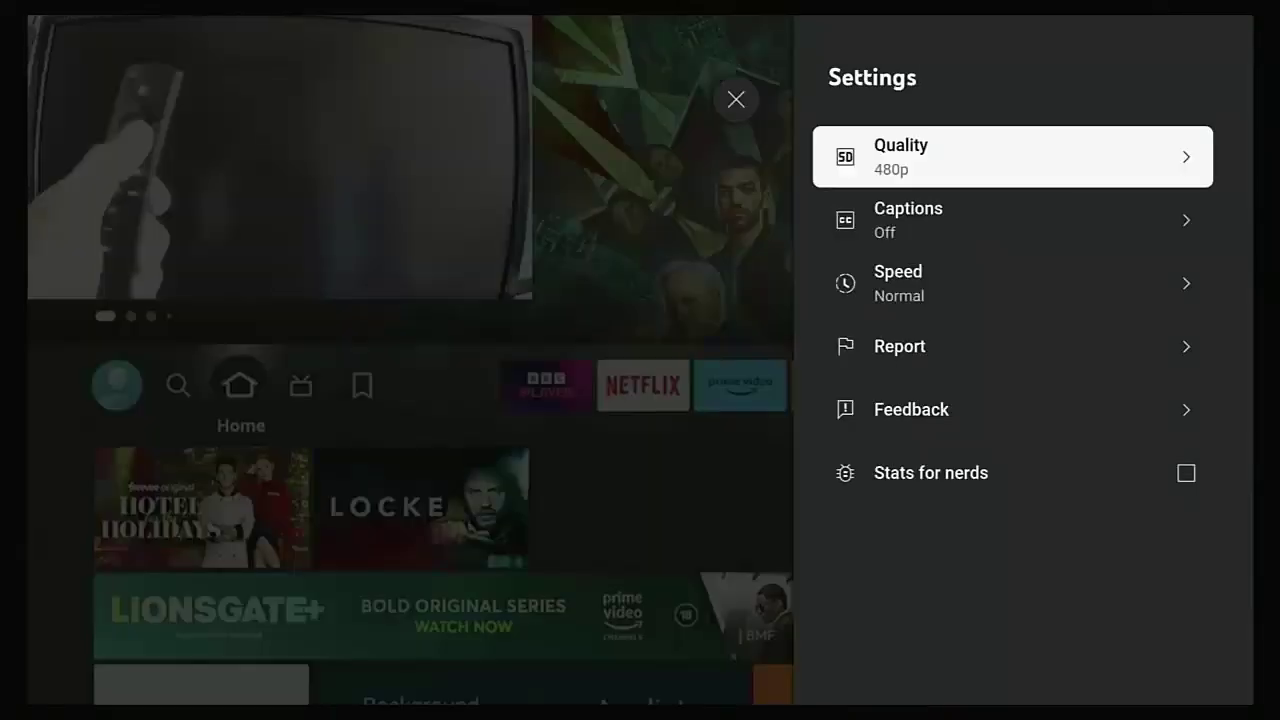
key("Escape")
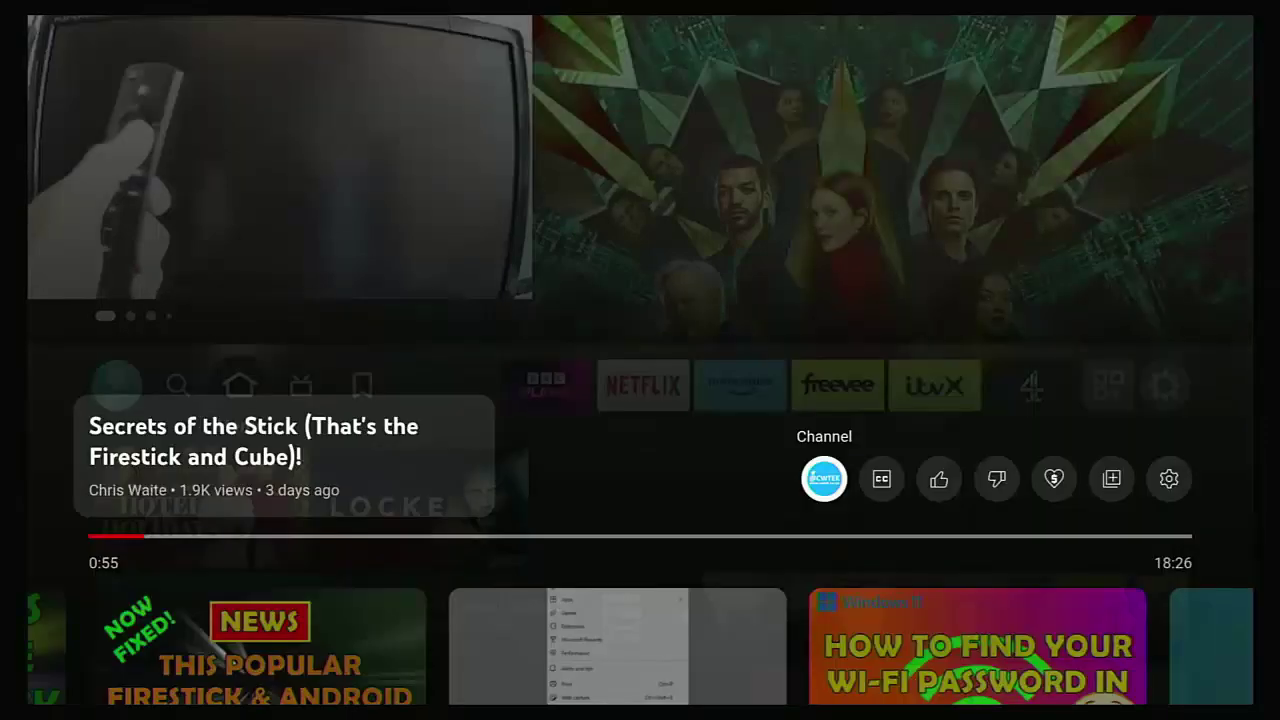
- Resume the video and bring up its playback controls
key("Down")
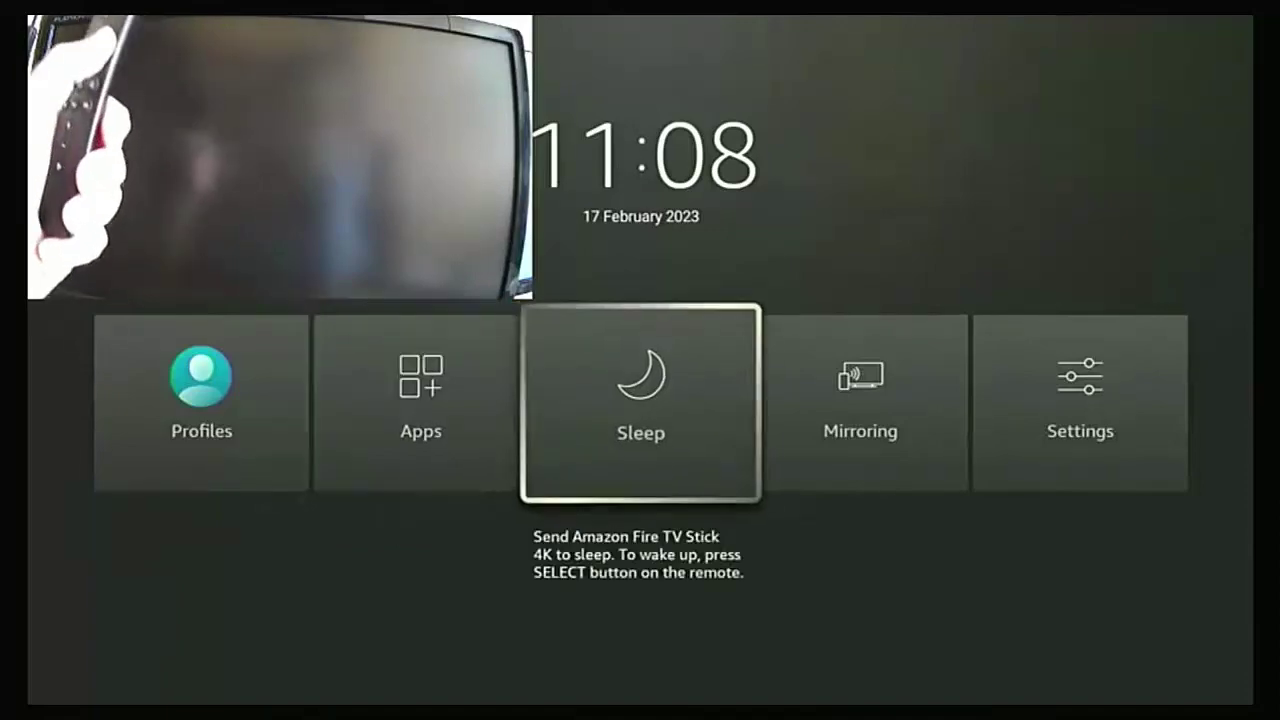
key("space")
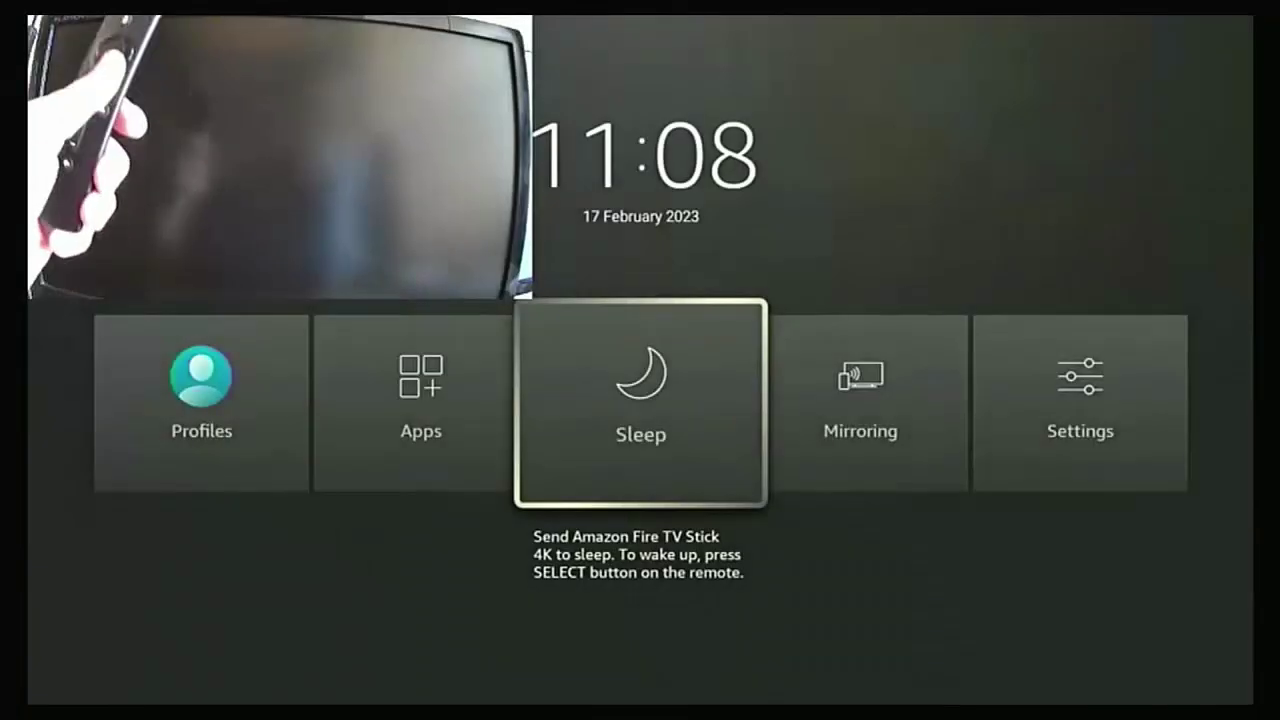
key("space")
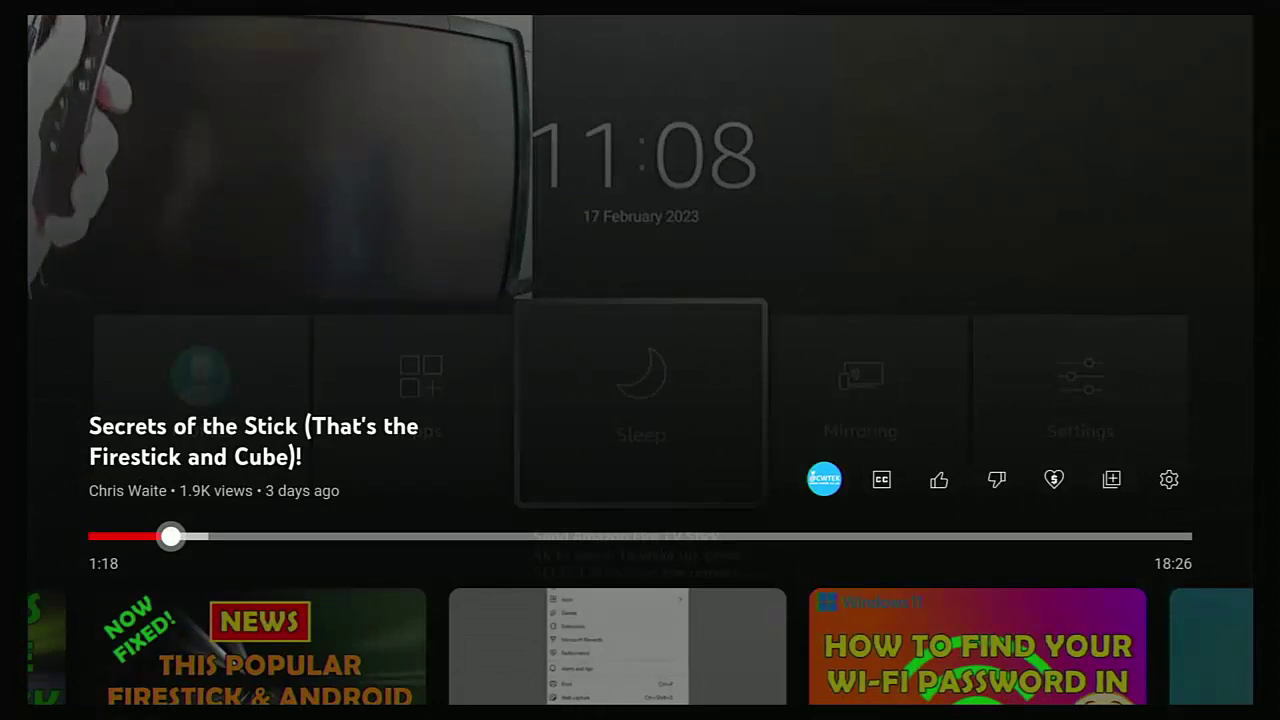
key("Right")
key("Right")
key("Escape")
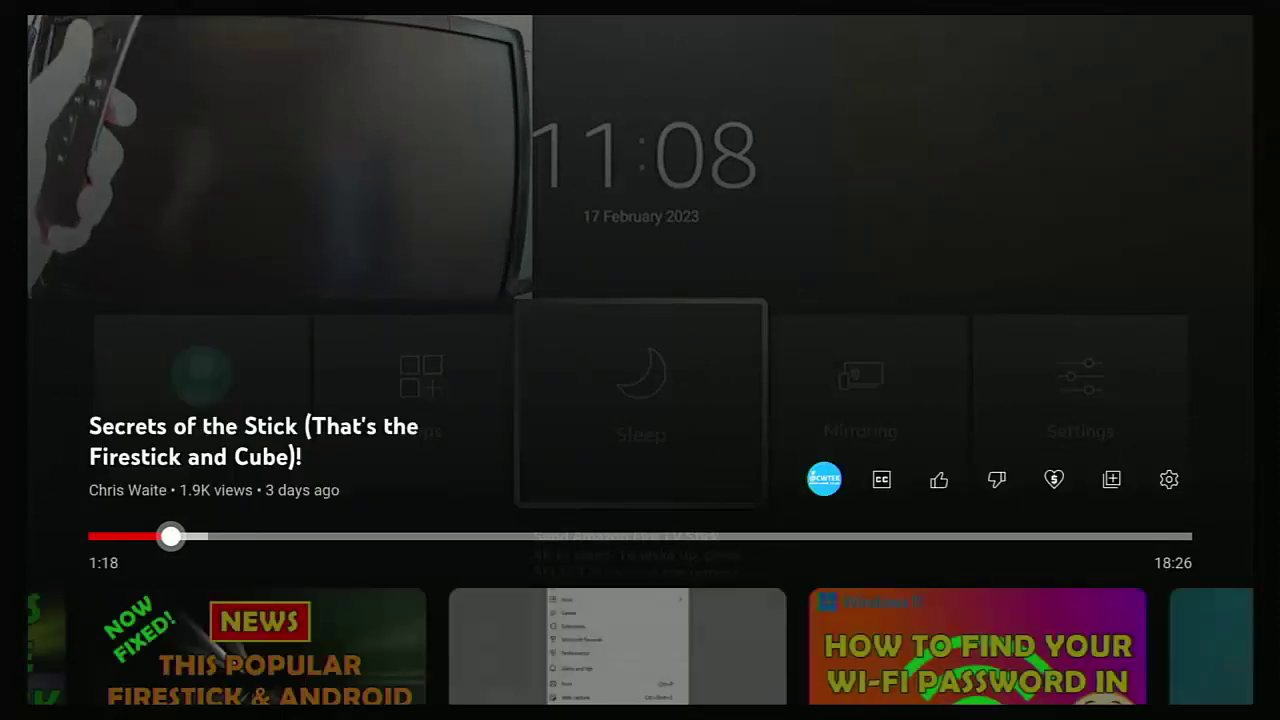
- Check the quality in the playing video's settings, and return to the Fire TV home screen
key("Up")
key("Right")
key("Right")
key("Right")
key("Right")
key("Right")
key("Right")
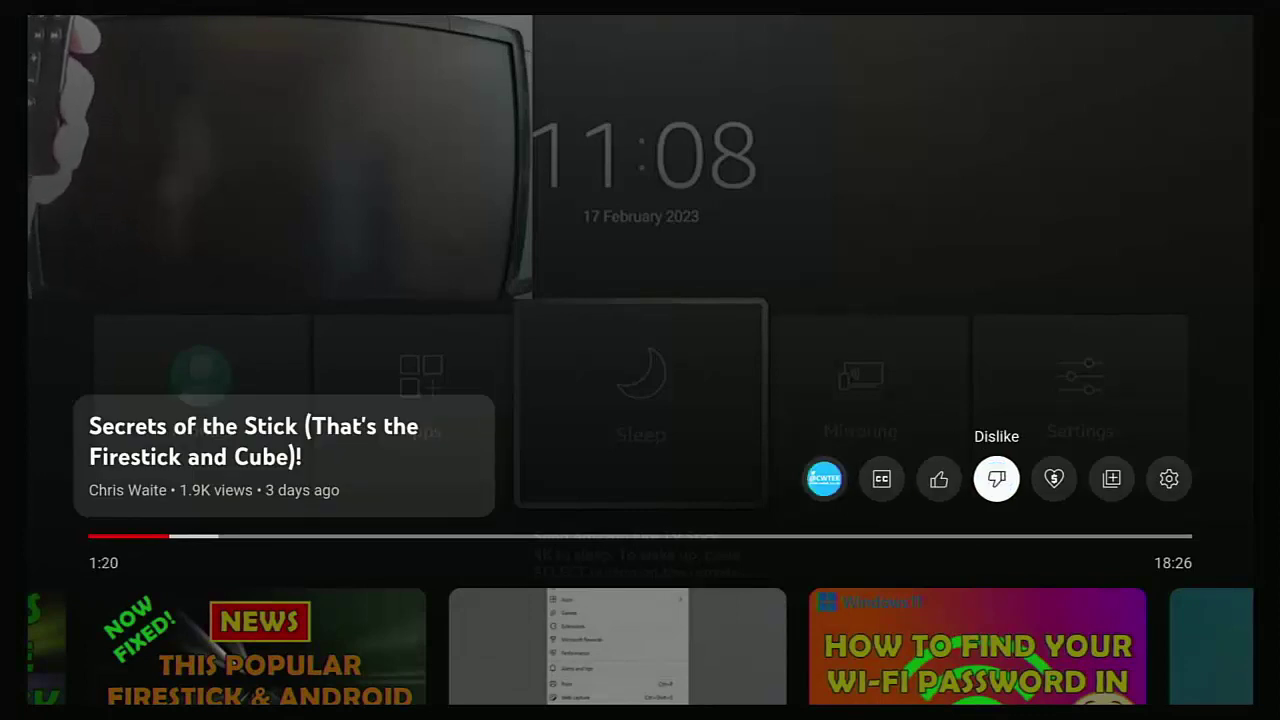
key("Right")
key("Return")
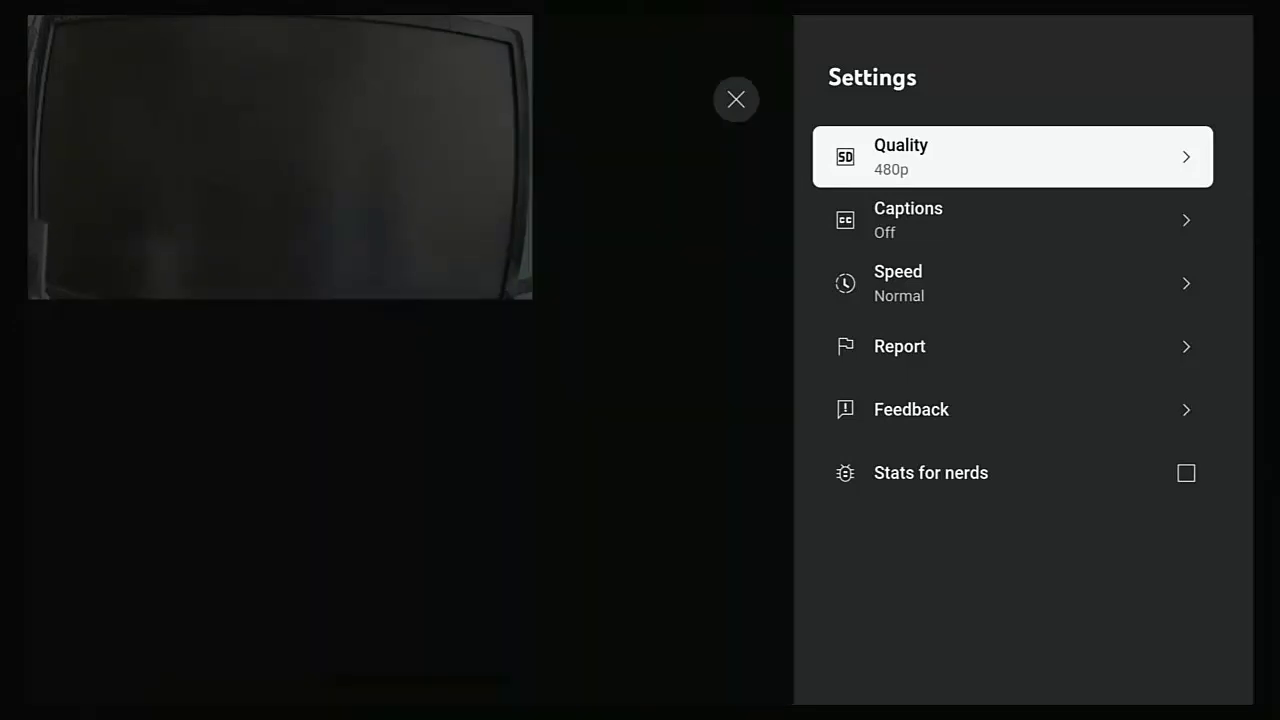
key("Escape")
key("Escape")
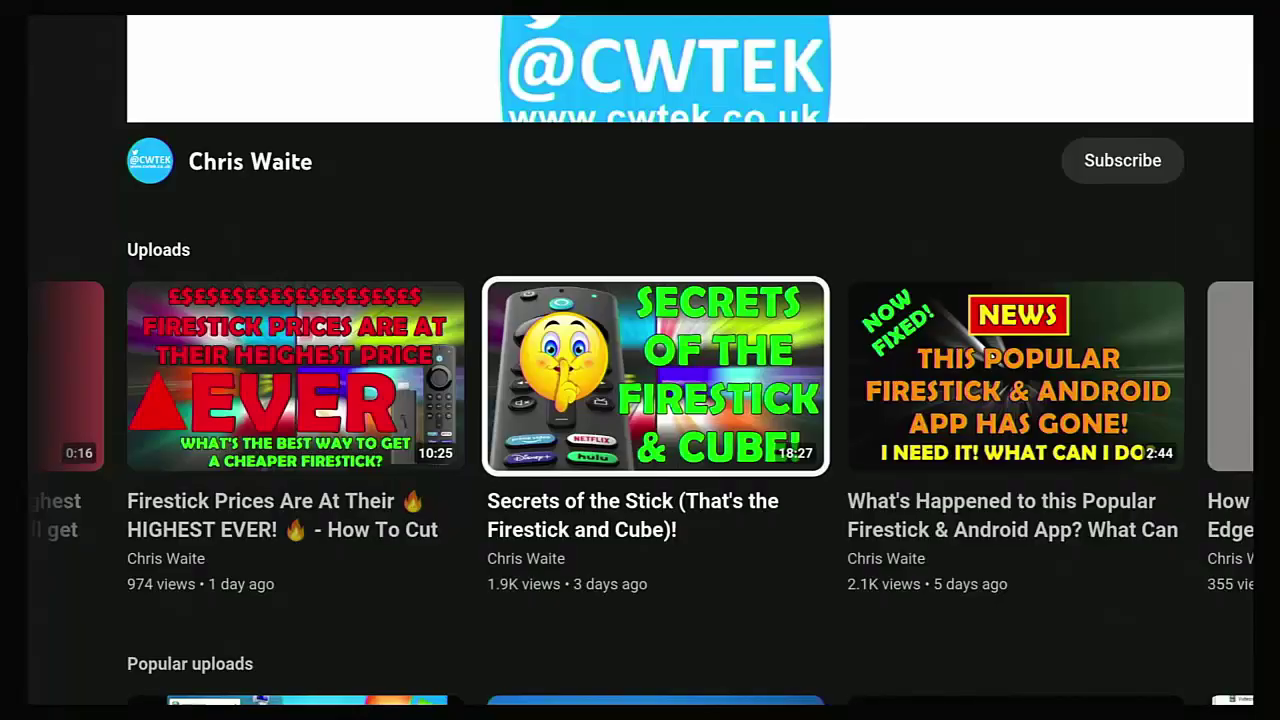
key("Home")
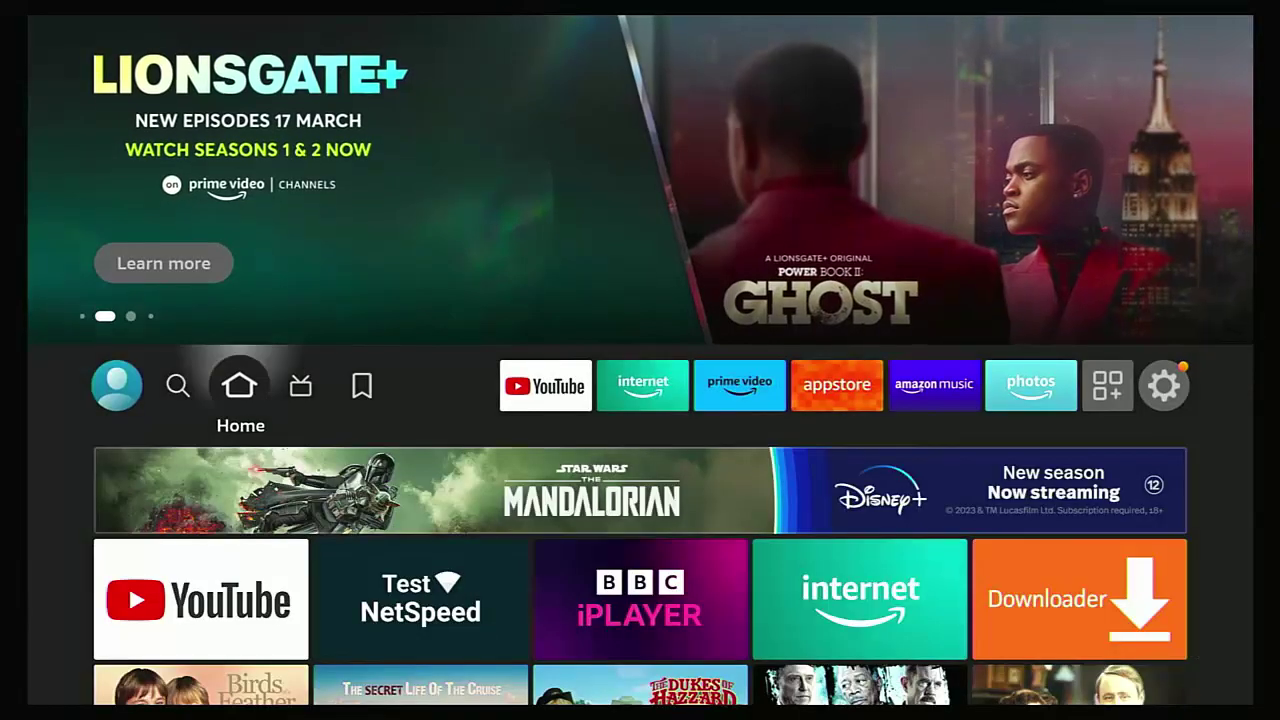
- Switch to BBC iPlayer and open its preferred video quality options under Settings & Help
key("Down")
key("Down")
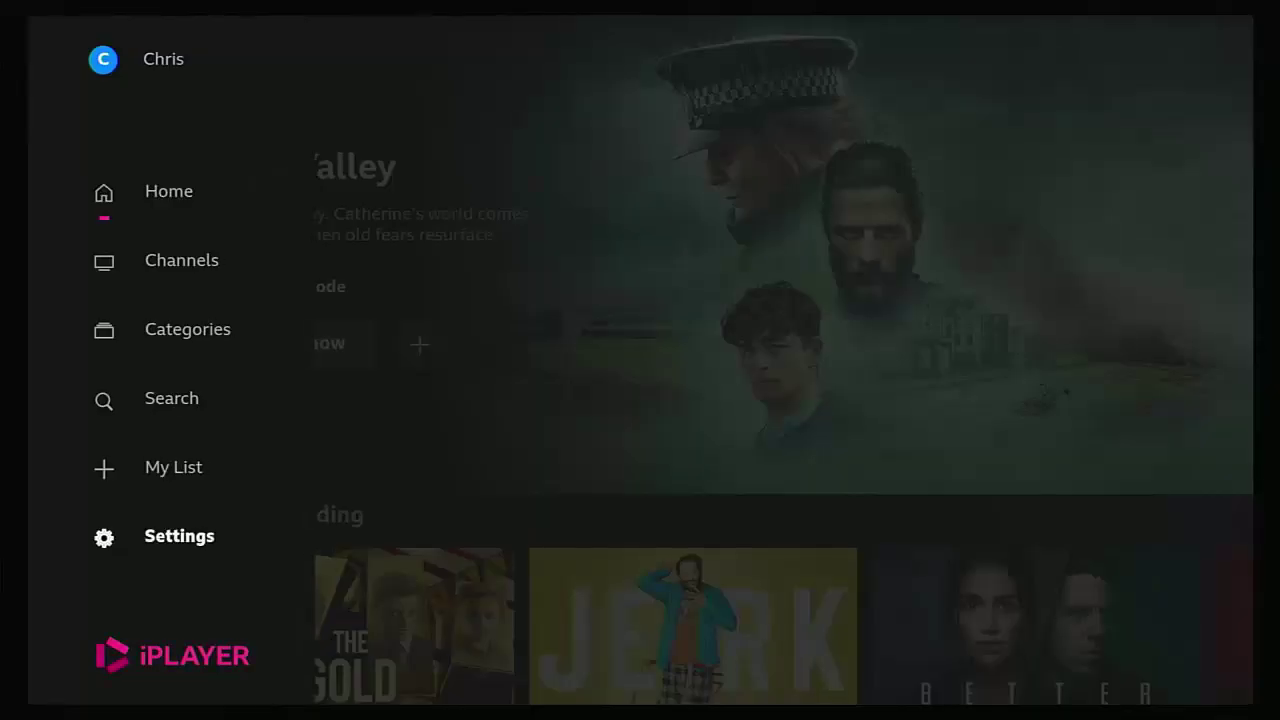
key("Return")
key("Down")
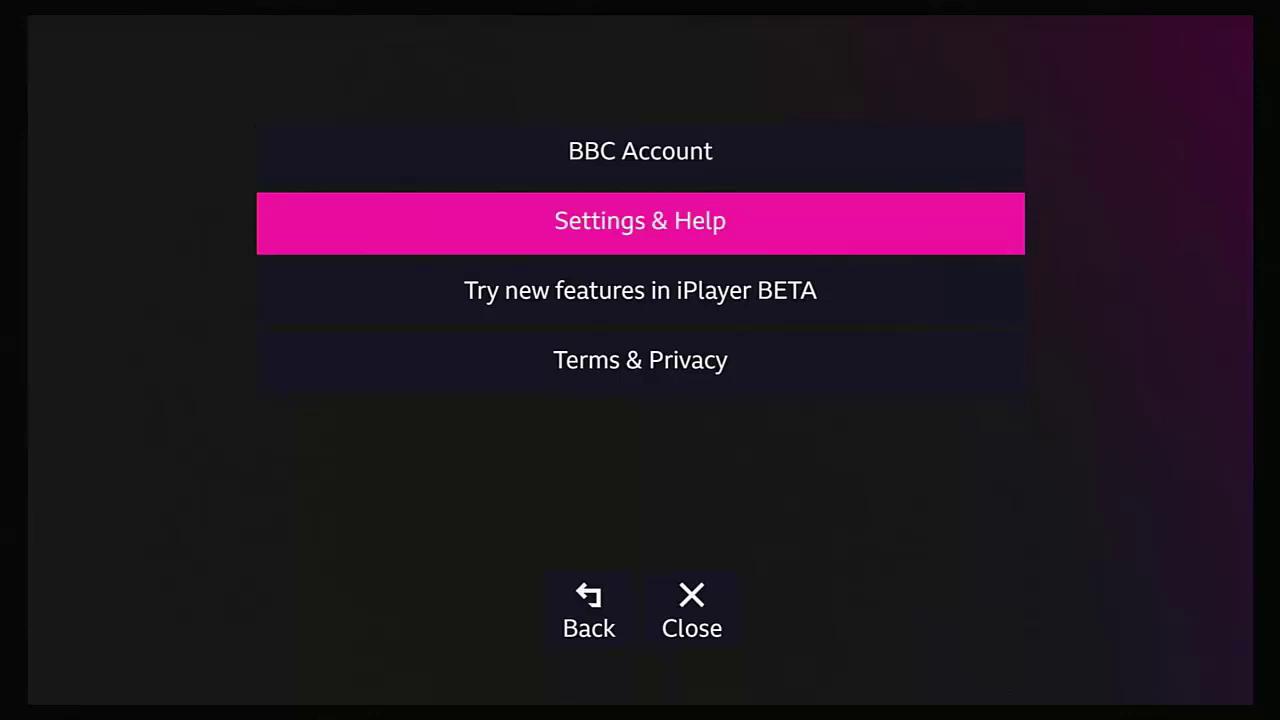
key("Return")
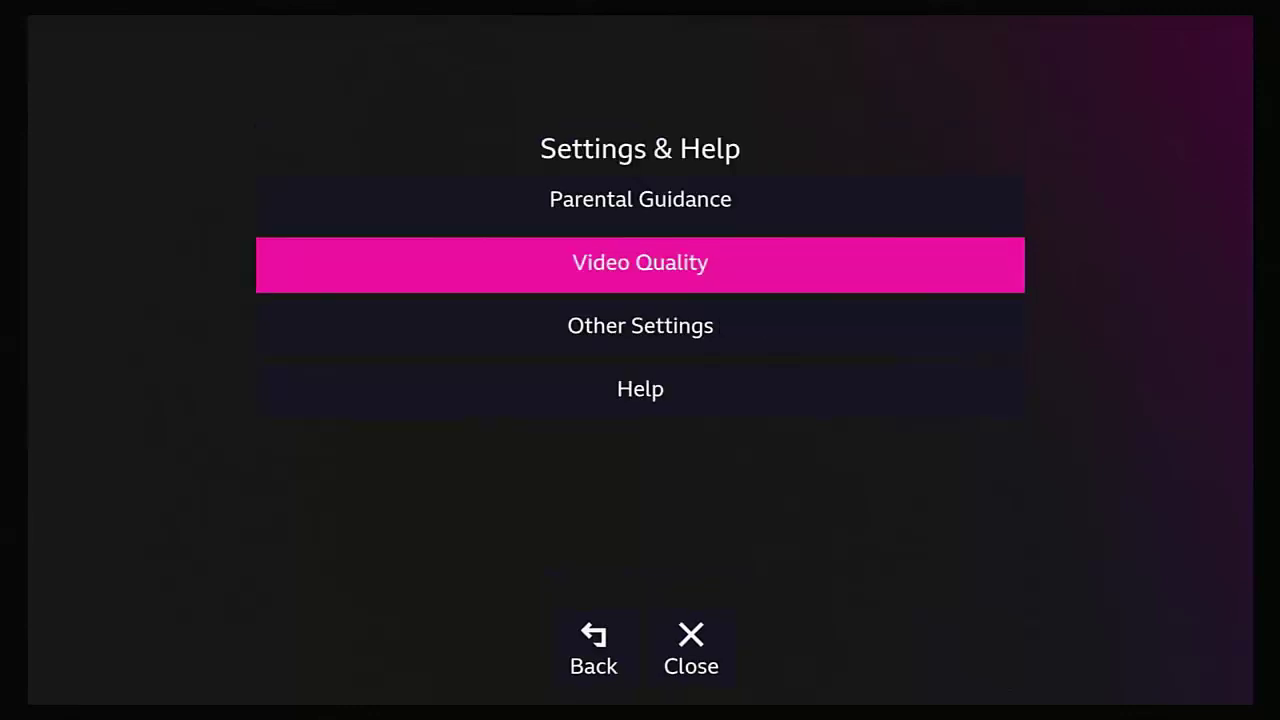
key("Return")
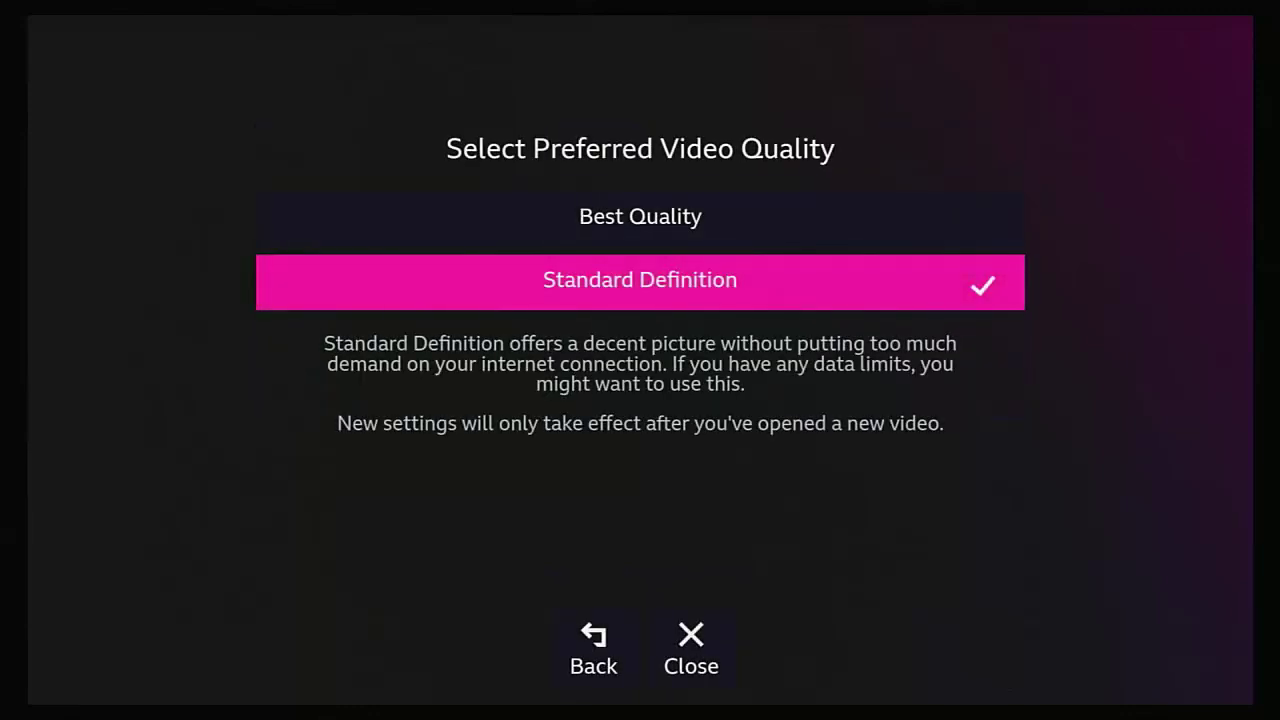
- Compare the Best Quality and Standard Definition descriptions, keep Standard Definition, and return to the Fire TV home screen
key("Up")
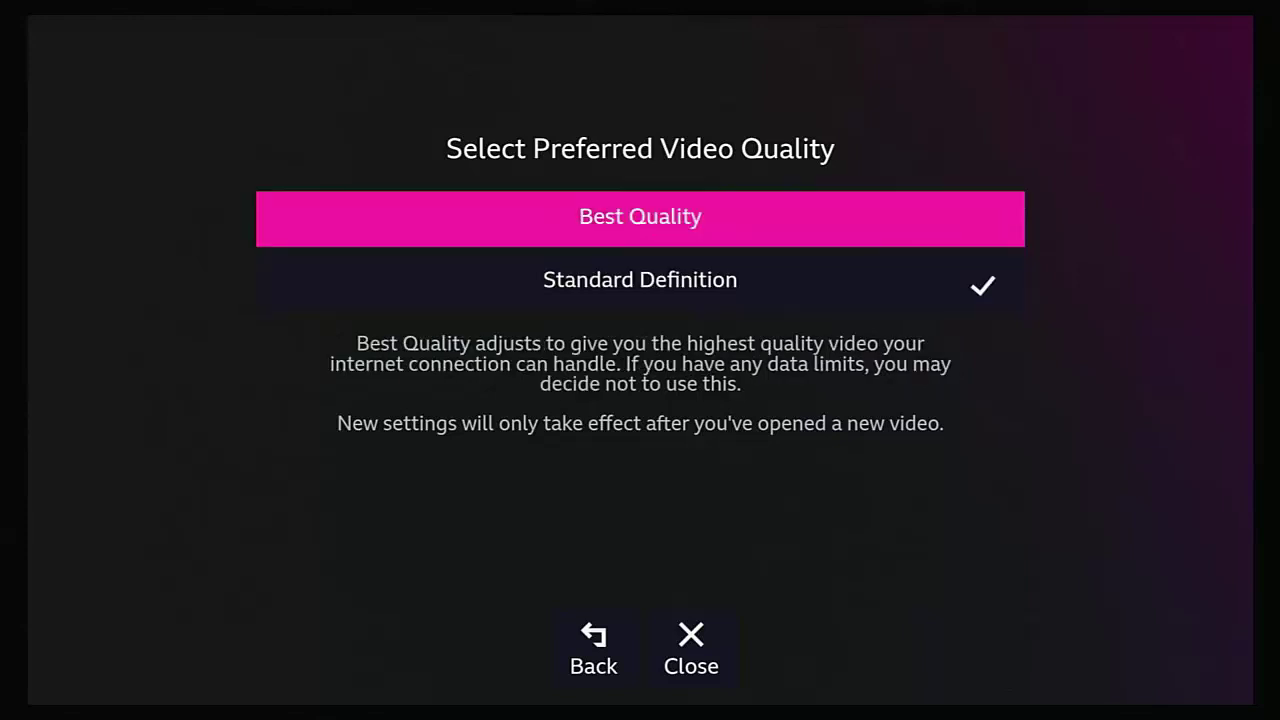
key("Down")
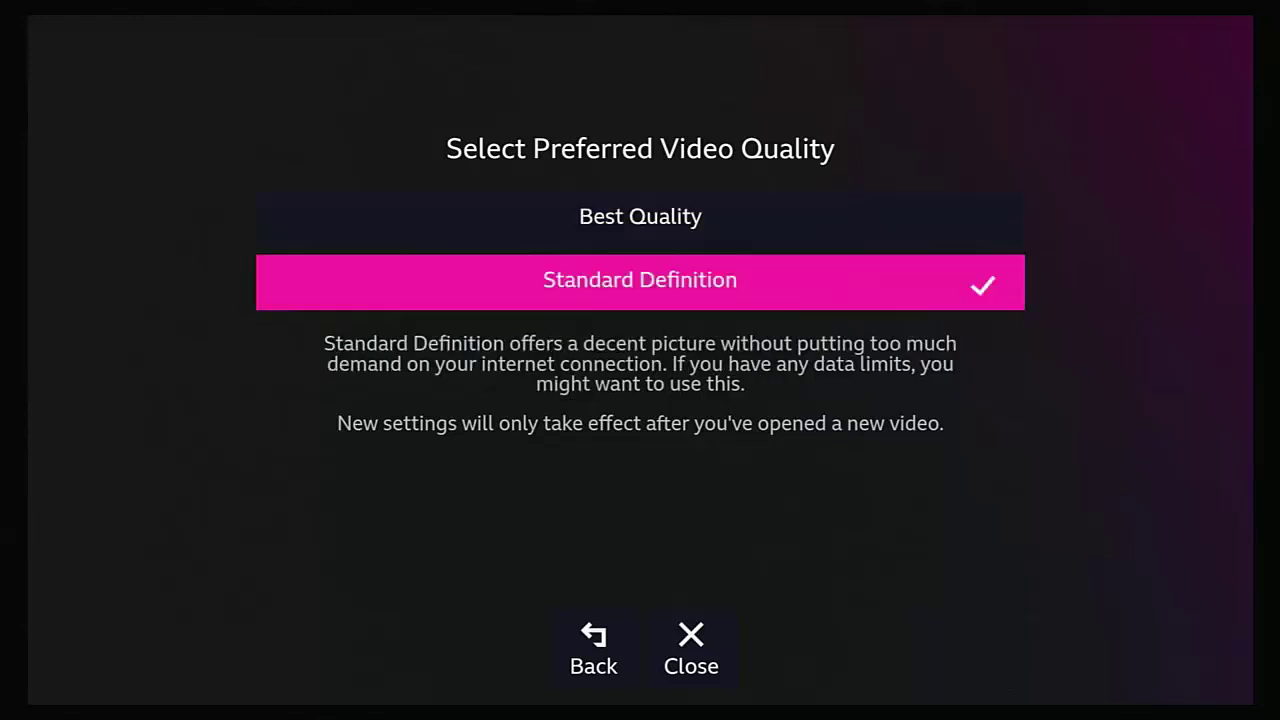
key("Home")
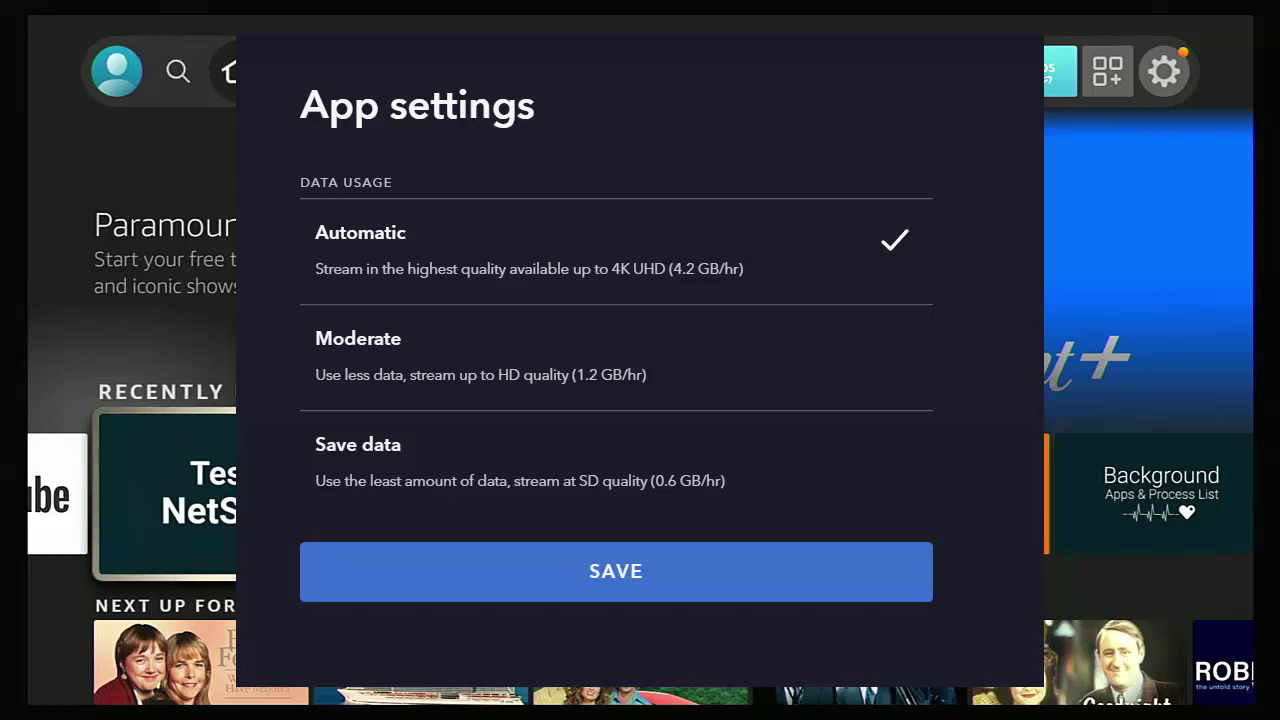
key("Escape")
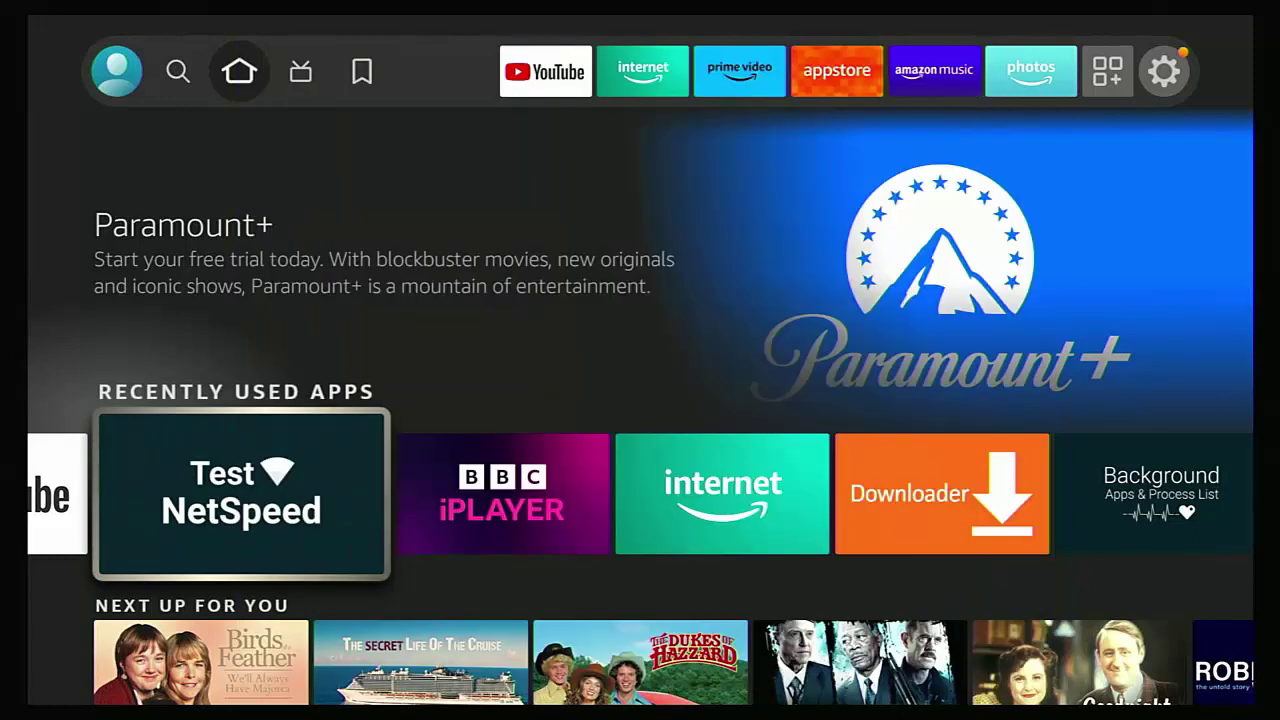
key("Return")
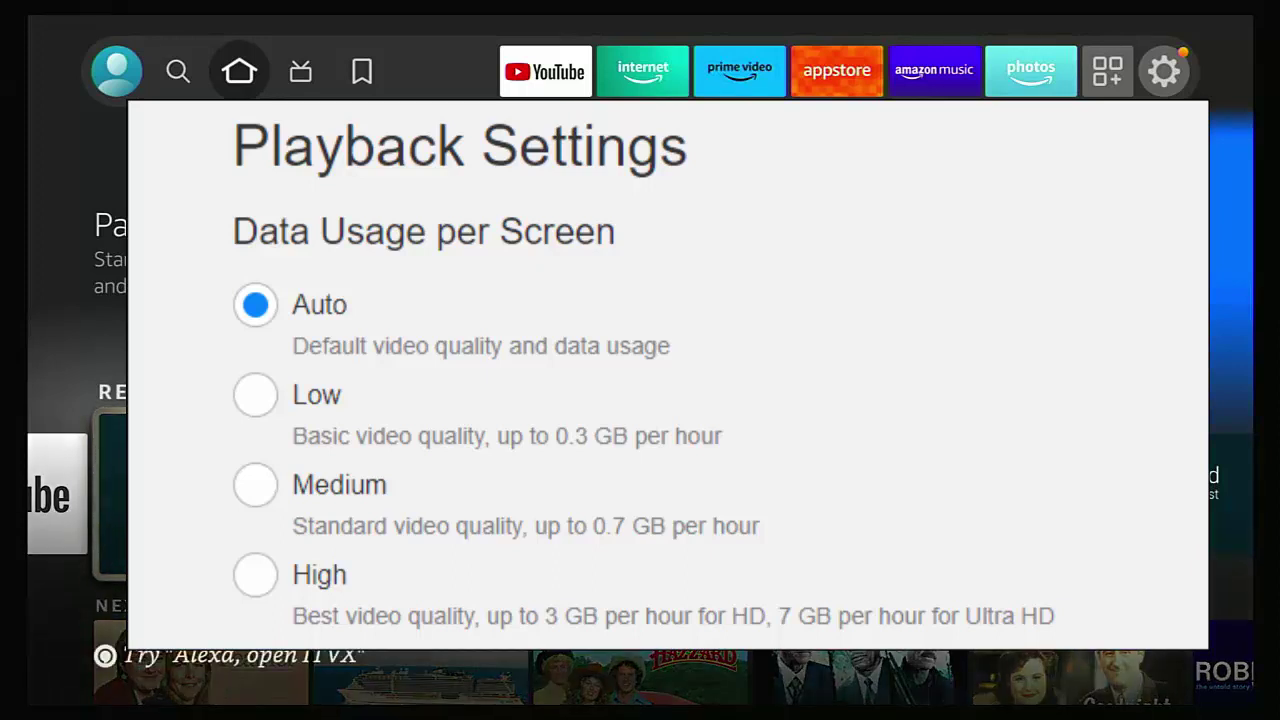
key("Escape")
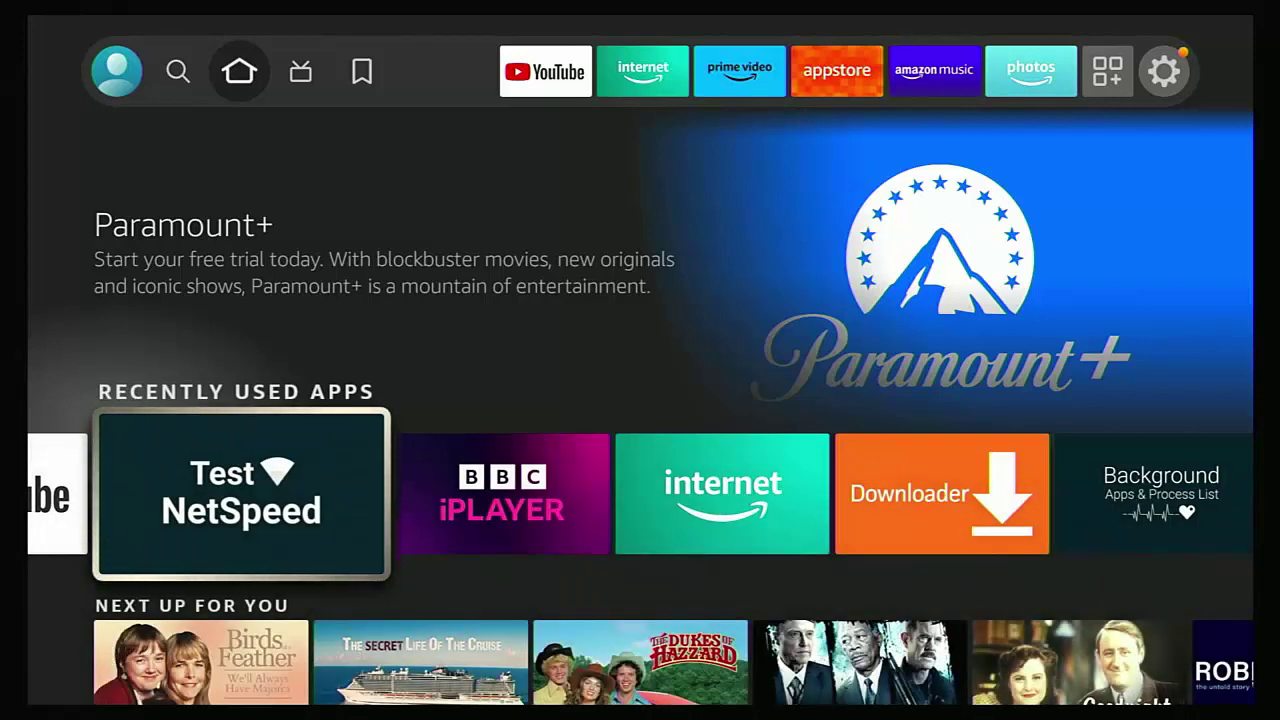
- Bring up the Fire TV settings categories from the home screen
key("Up")
key("Up")
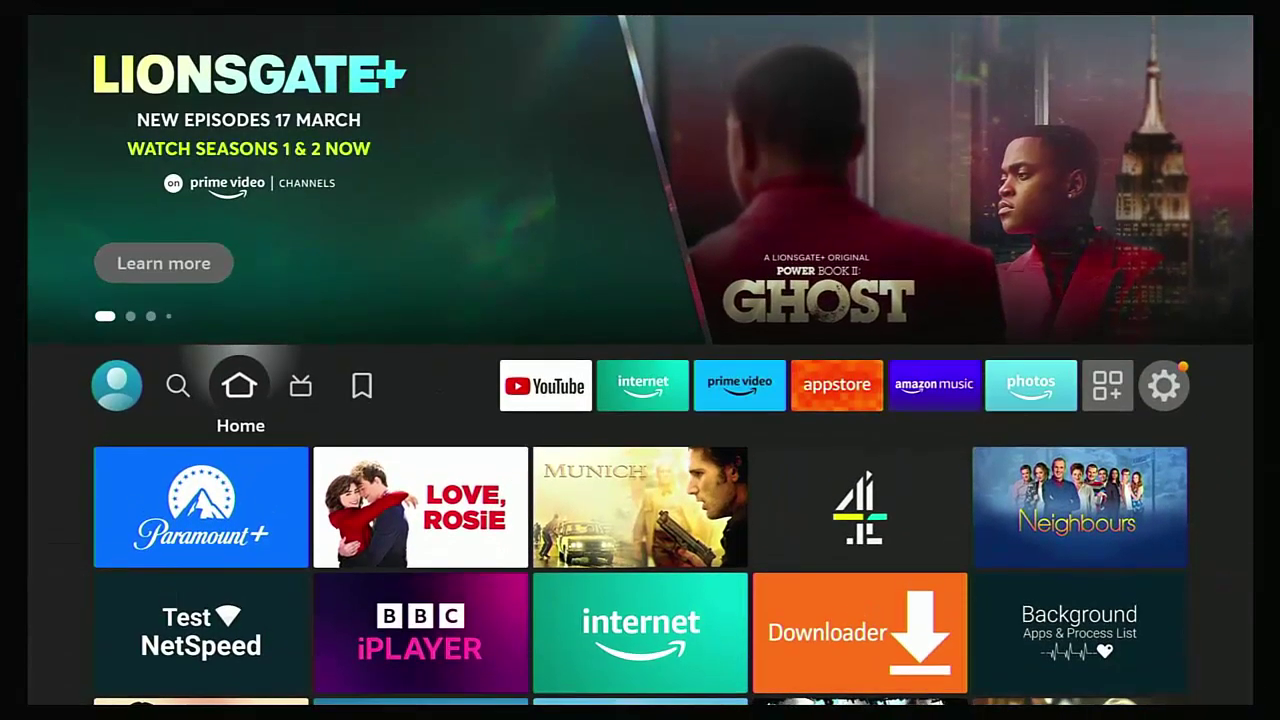
key("Right")
key("Right")
key("Right")
key("Right")
key("Right")
key("Right")
key("Right")
key("Right")
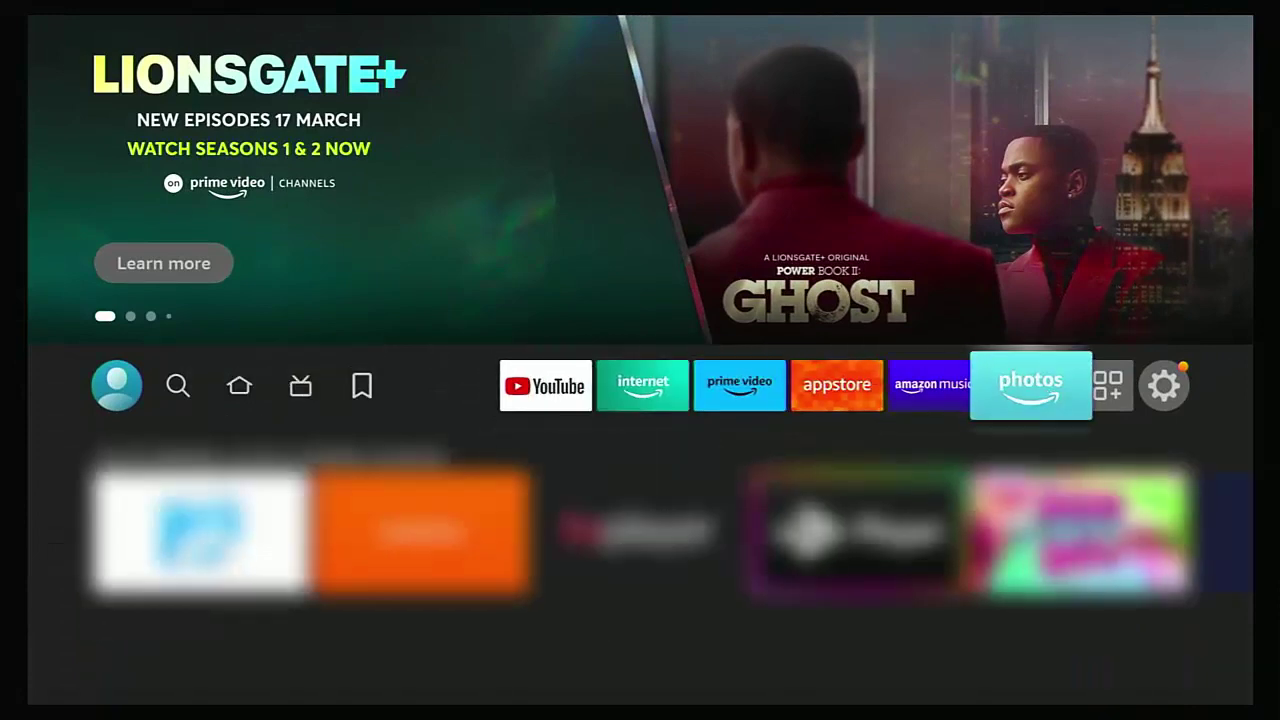
key("Right")
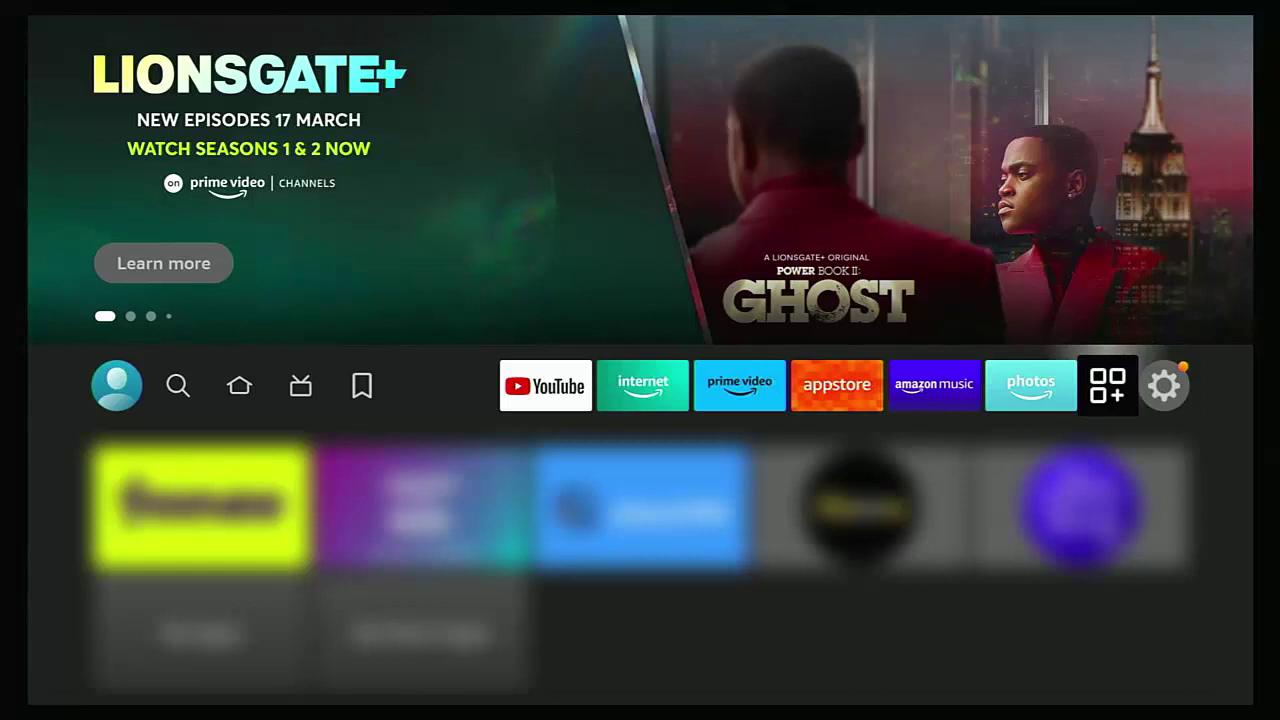
key("Right")
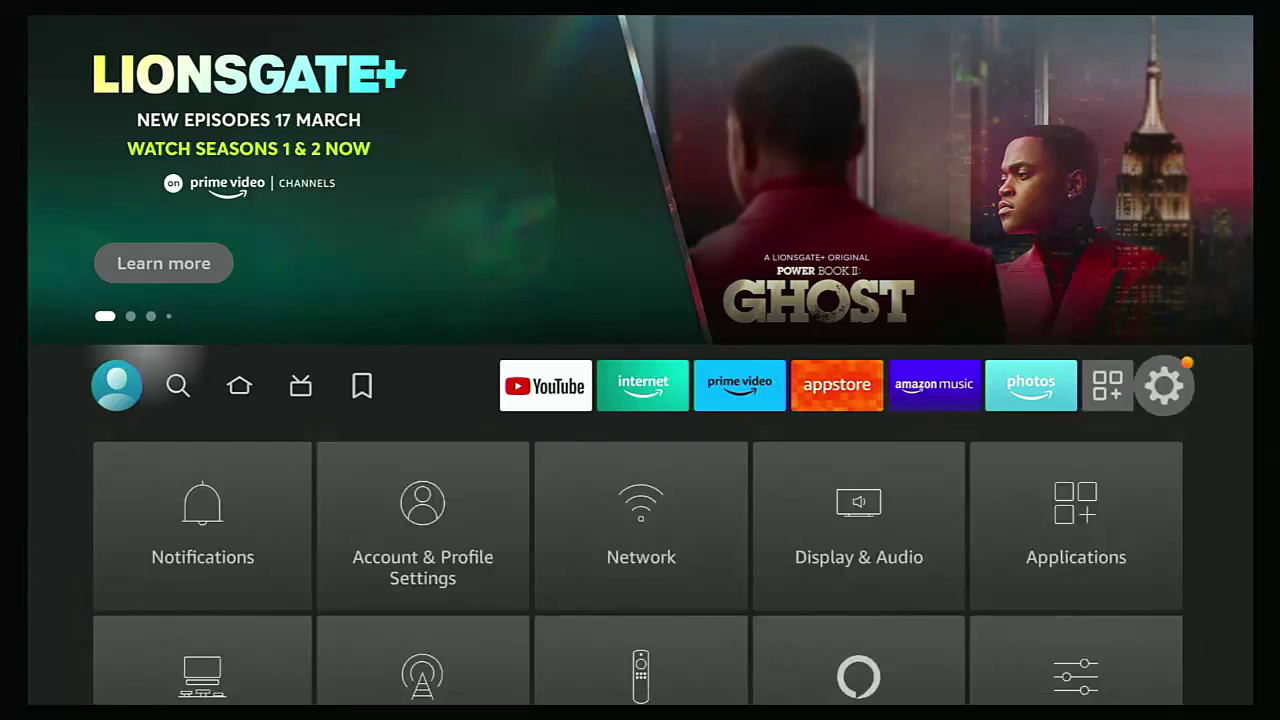
- Open the Preferences category in the Fire TV settings
key("Left")
key("Left")
key("Right")
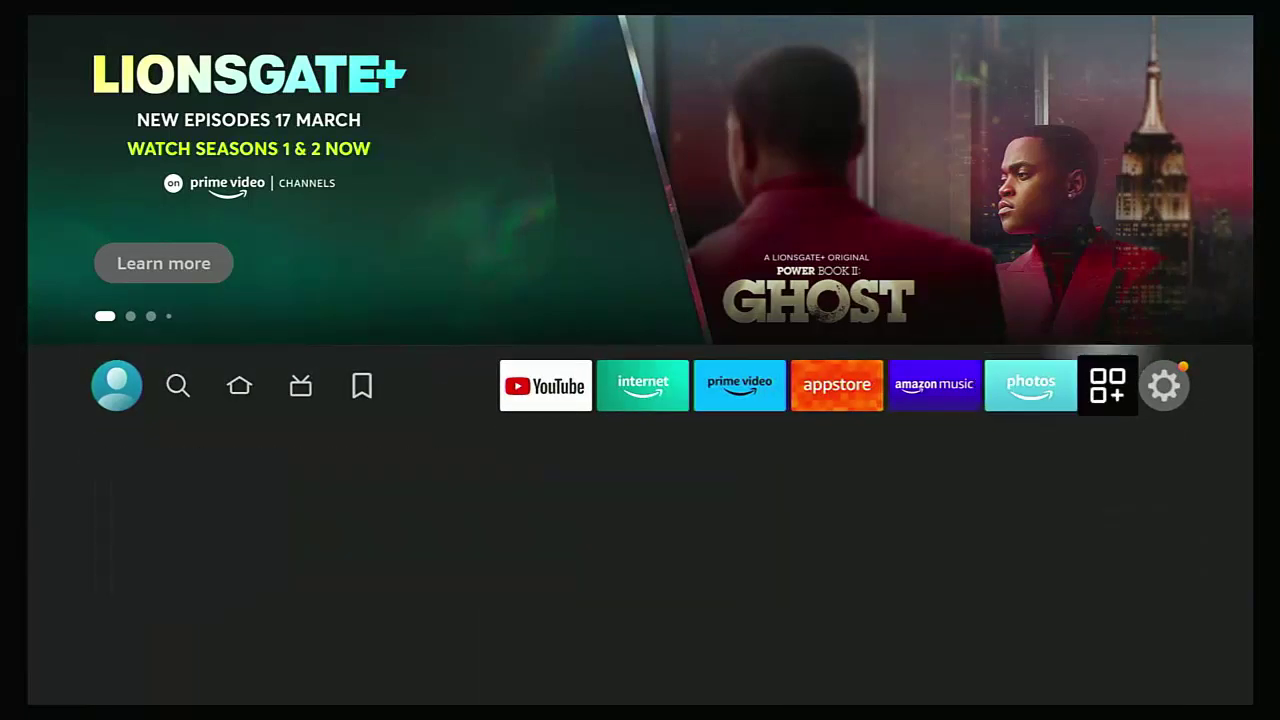
key("Right")
key("Down")
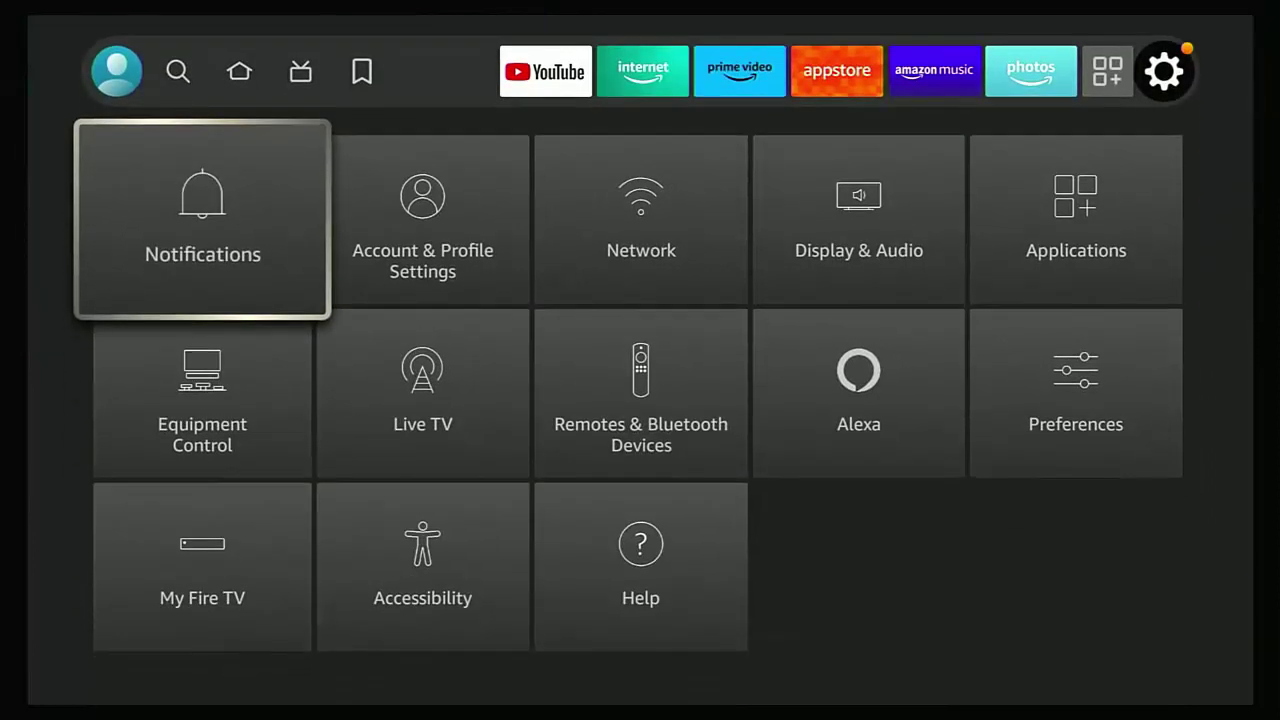
key("Down")
key("Right")
key("Right")
key("Right")
key("Right")
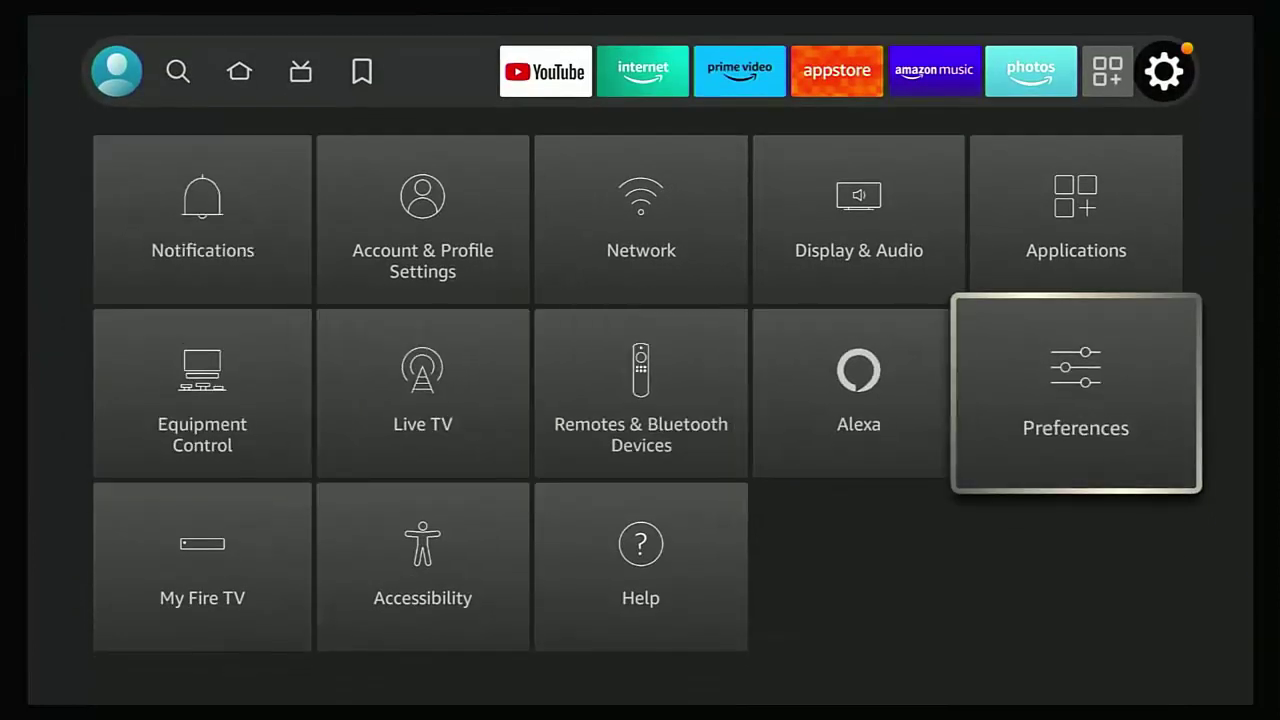
key("Return")
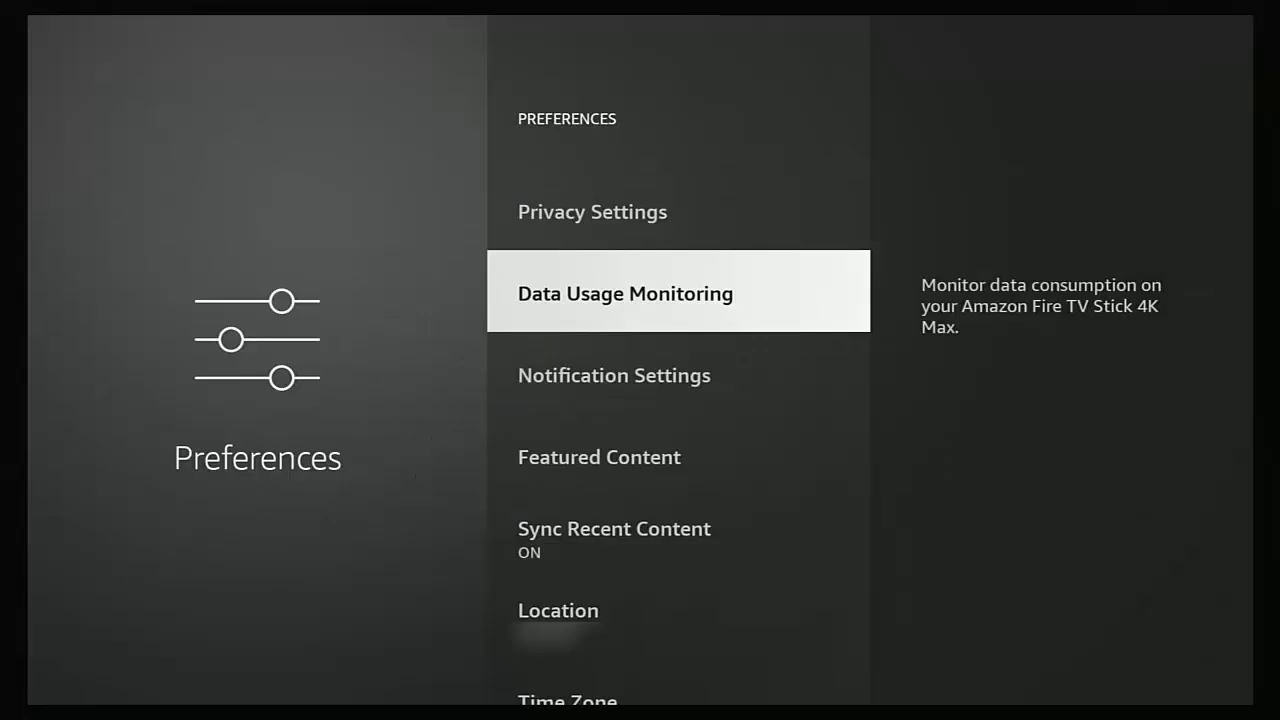
- Open the Set Video Quality options under Data Usage Monitoring
key("Return")
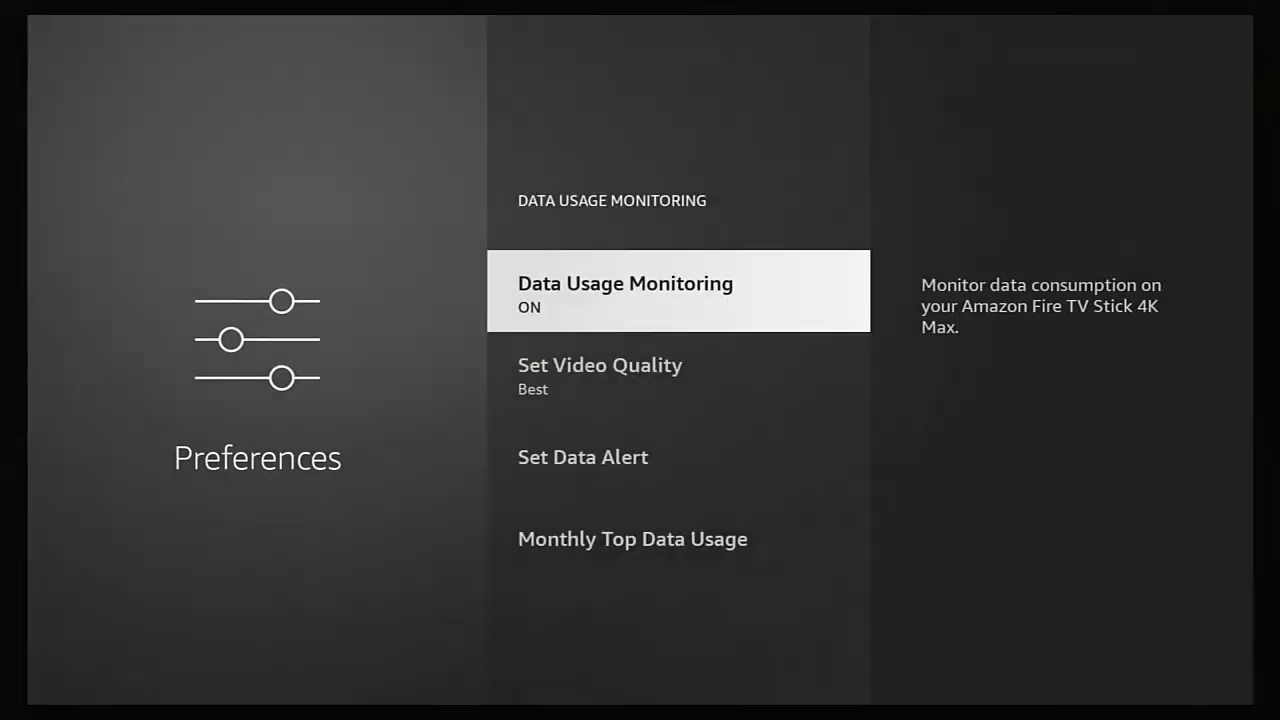
key("Down")
key("Return")
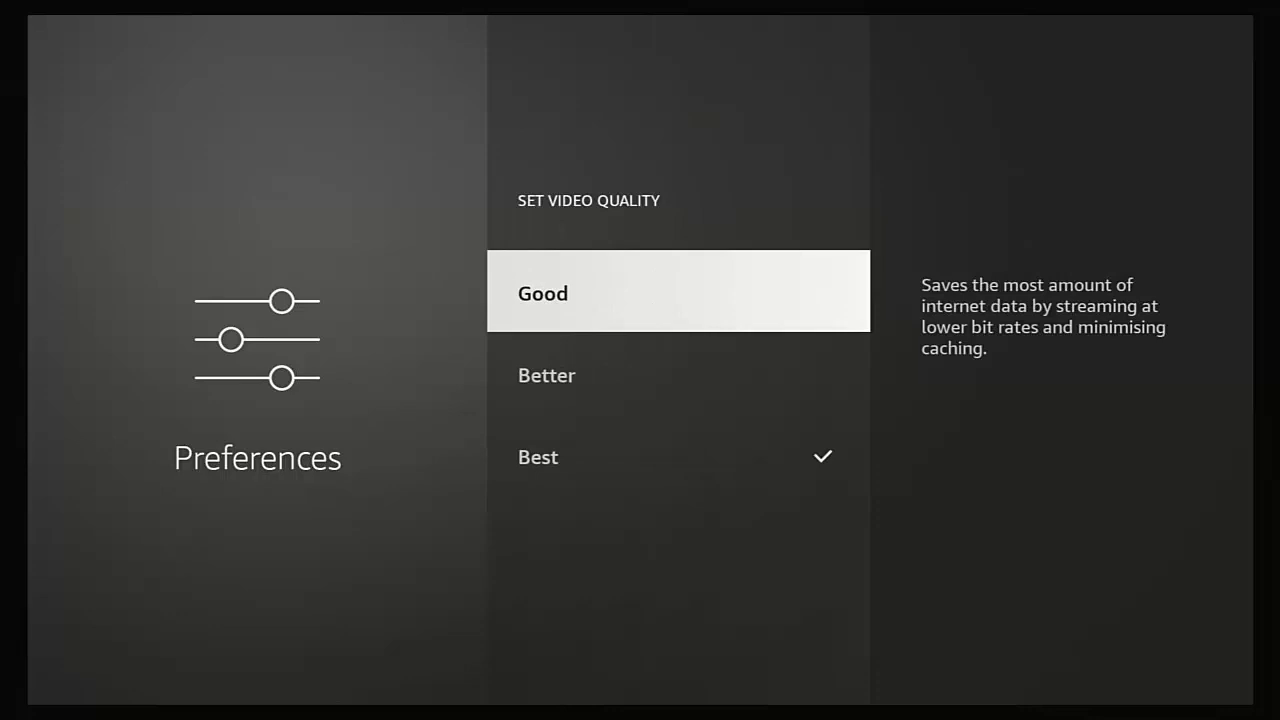
- Compare the descriptions of the Good, Better and Best video quality options, and return to the Fire TV home screen
key("Down")
key("Down")
key("Up")
key("Up")
key("Down")
key("Down")
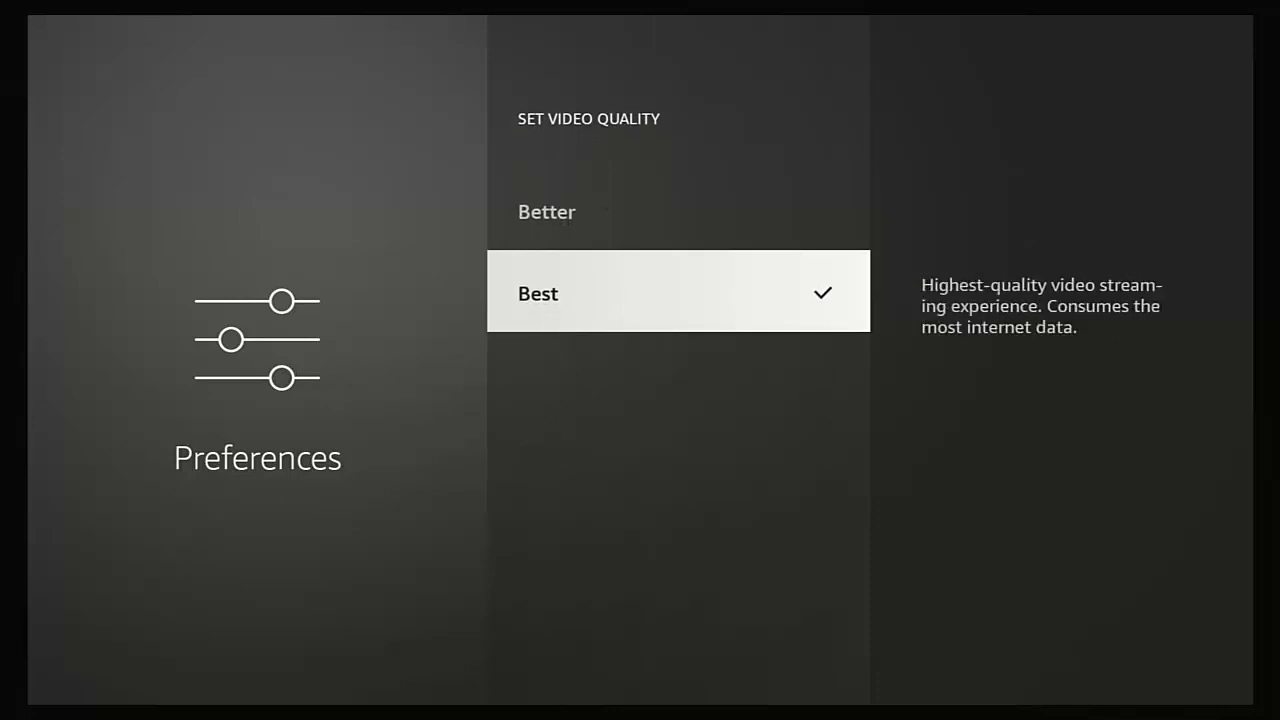
key("Up")
key("Up")
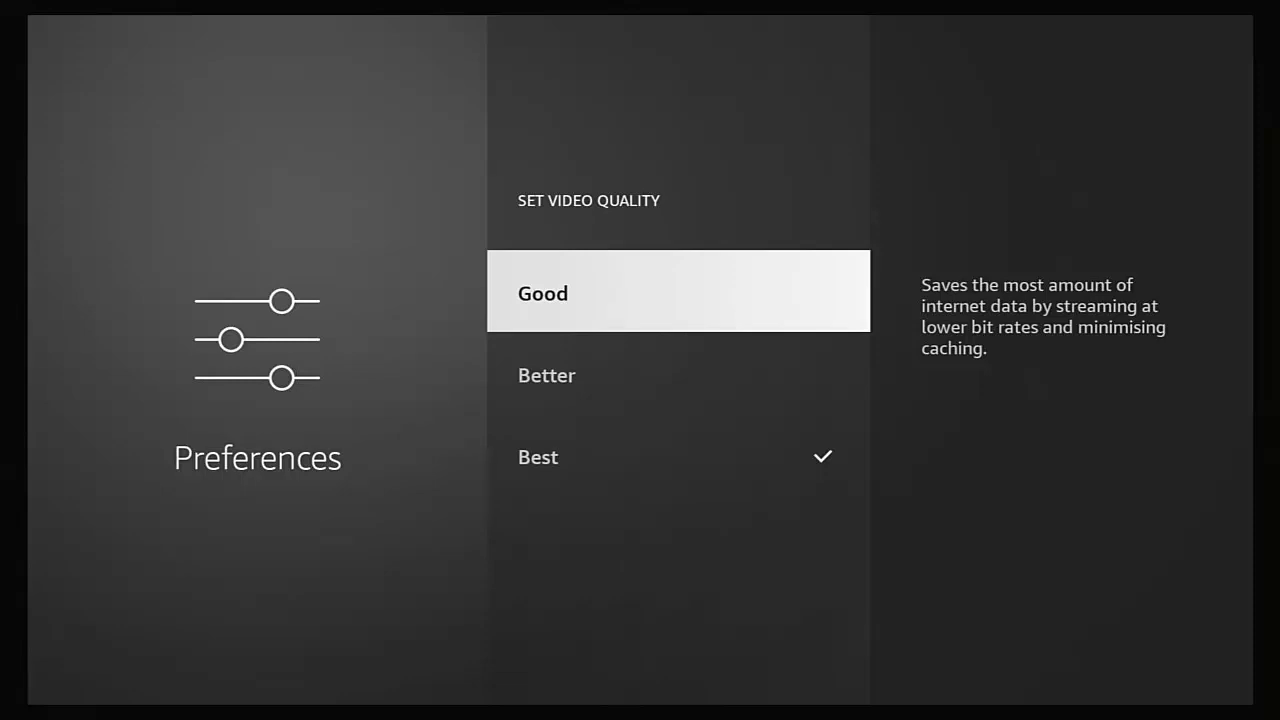
key("Home")
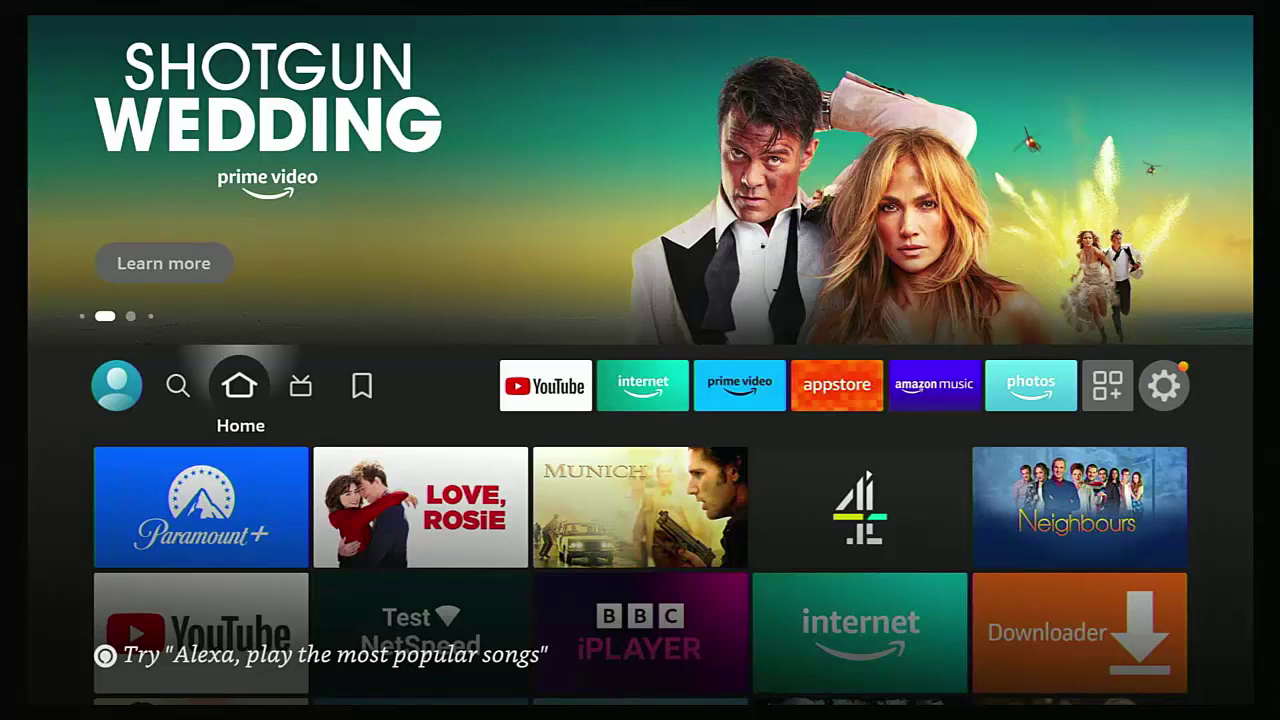
- Switch to the YouTube app from the home screen's app shortcuts
key("Right")
key("Right")
key("Right")
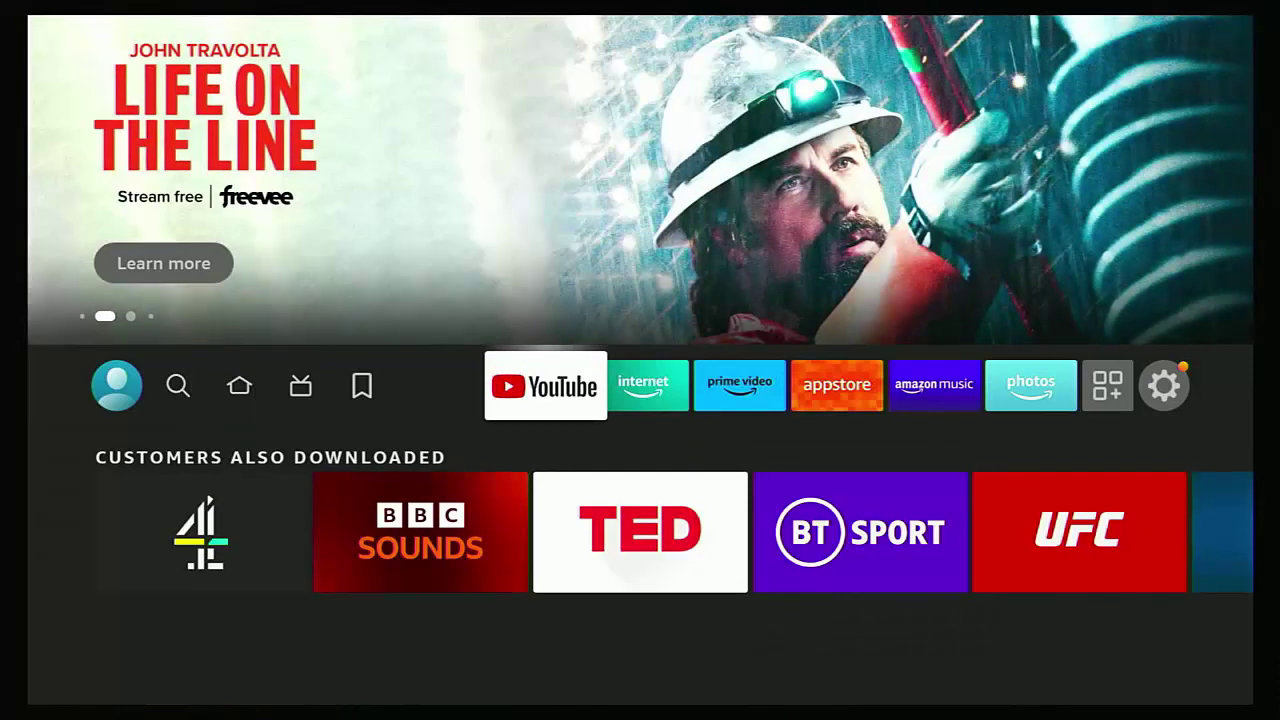
key("Return")
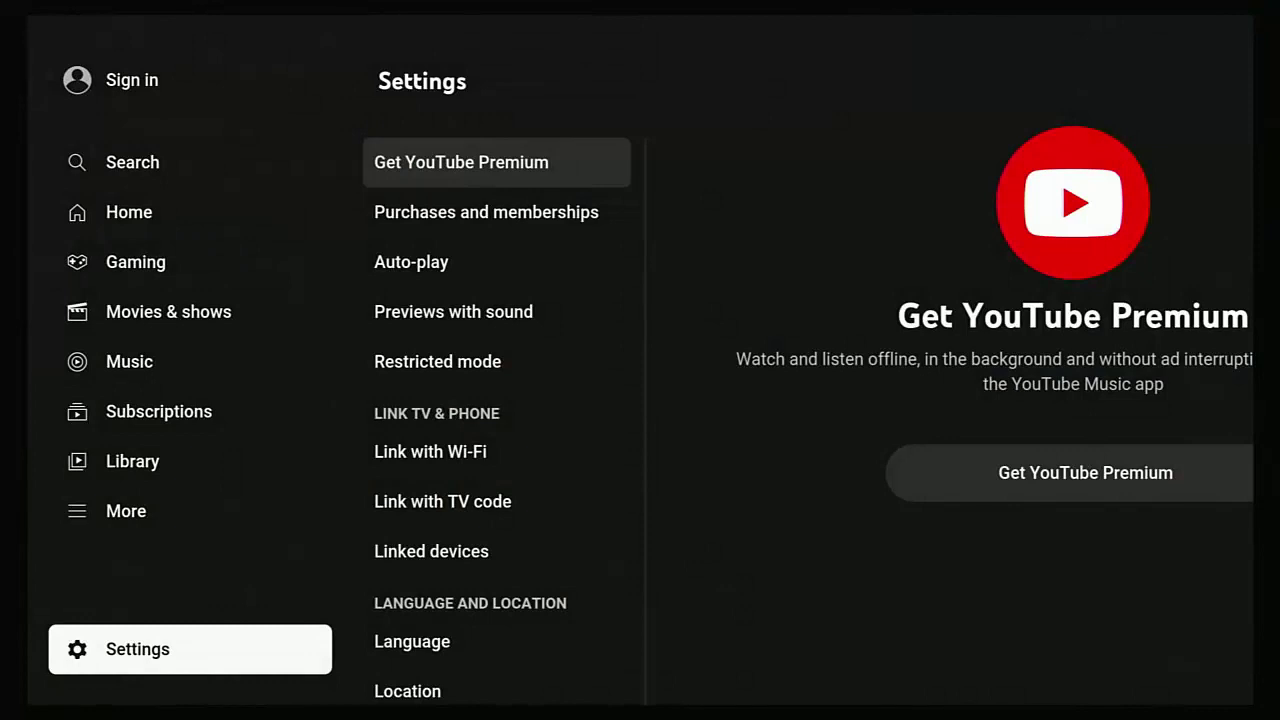
- Turn off auto-play of the next video in the YouTube settings
key("Right")
key("Down")
key("Down")
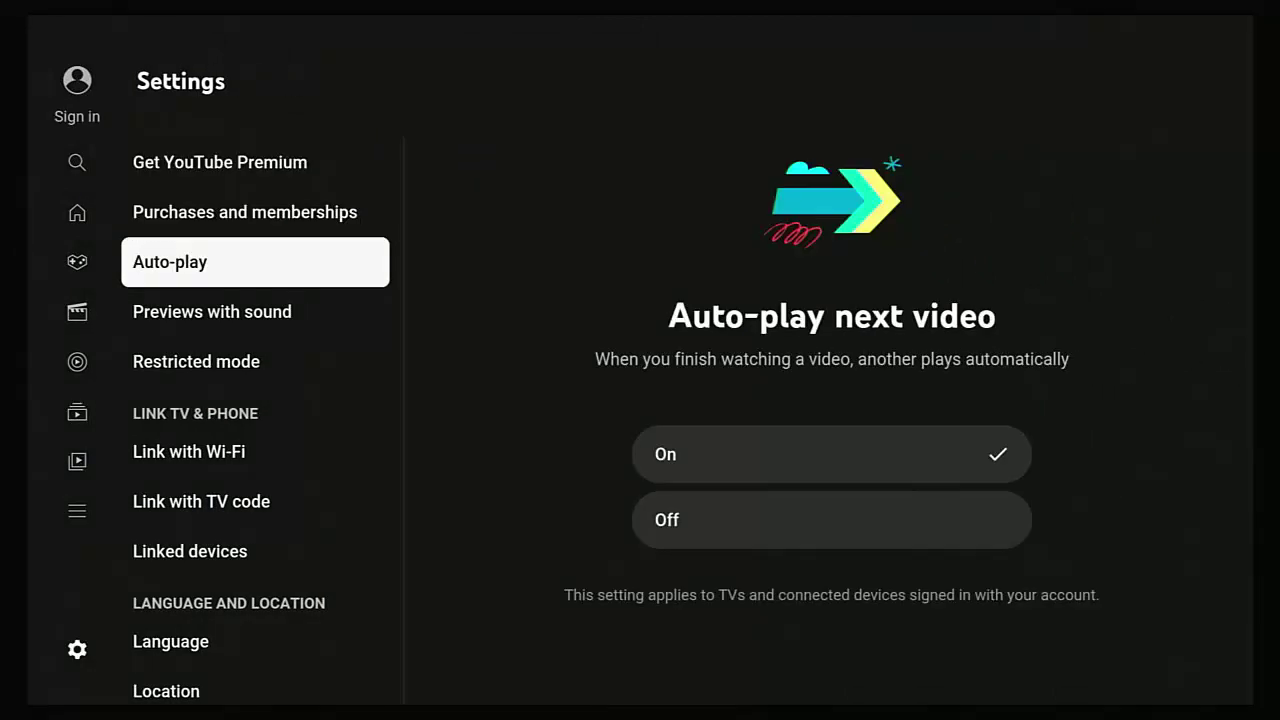
key("Right")
key("Down")
key("Return")
- Turn off Previews with sound in the YouTube settings, and return to the Fire TV home screen
key("Left")
key("Down")
key("Right")
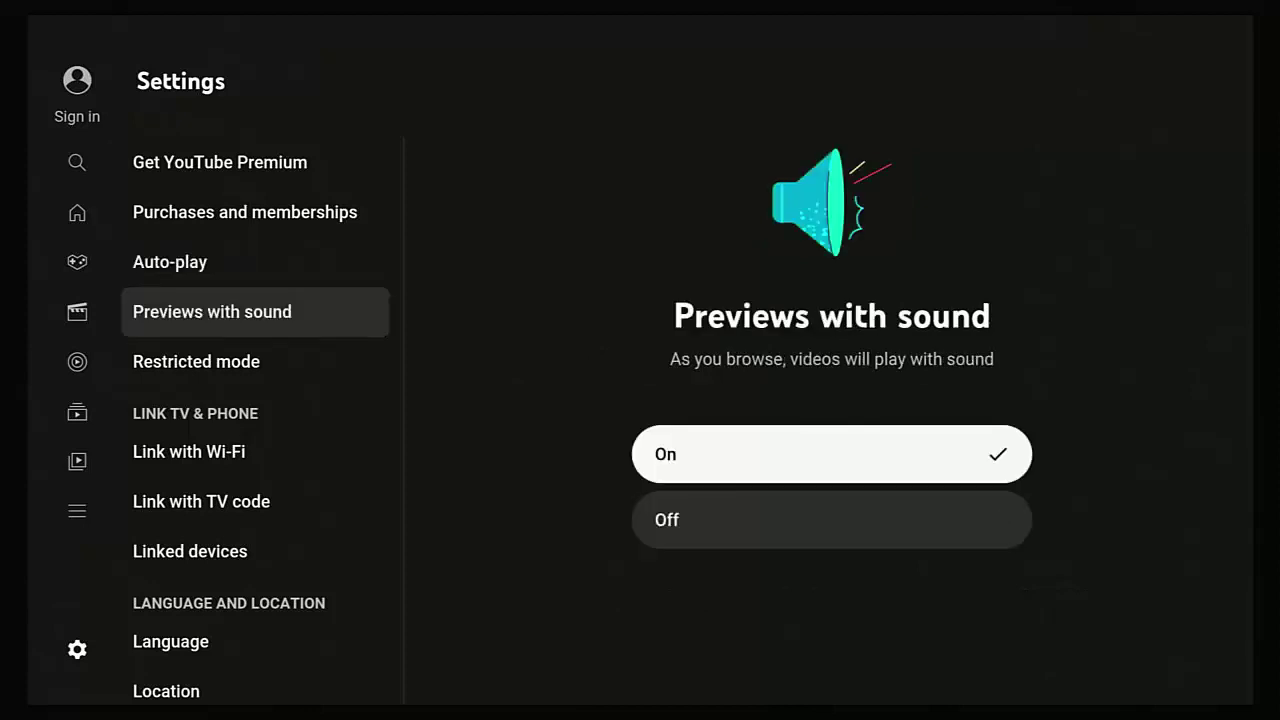
key("Down")
key("Return")
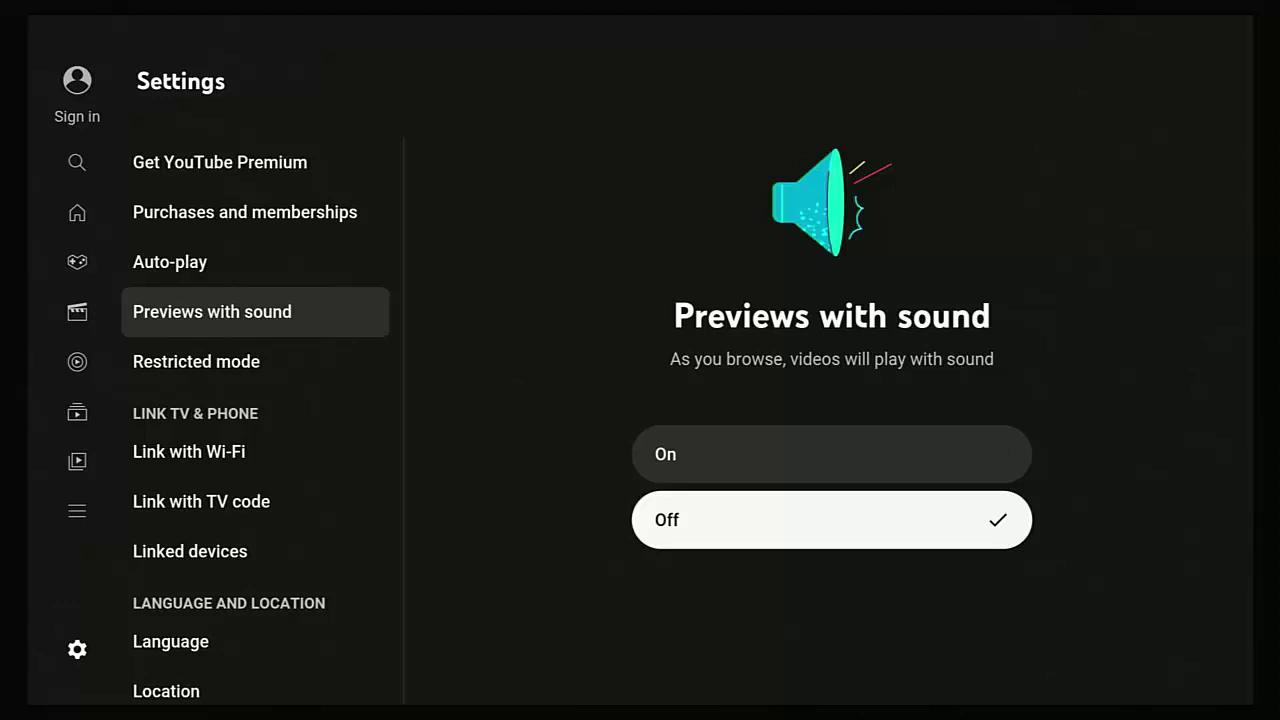
key("Left")
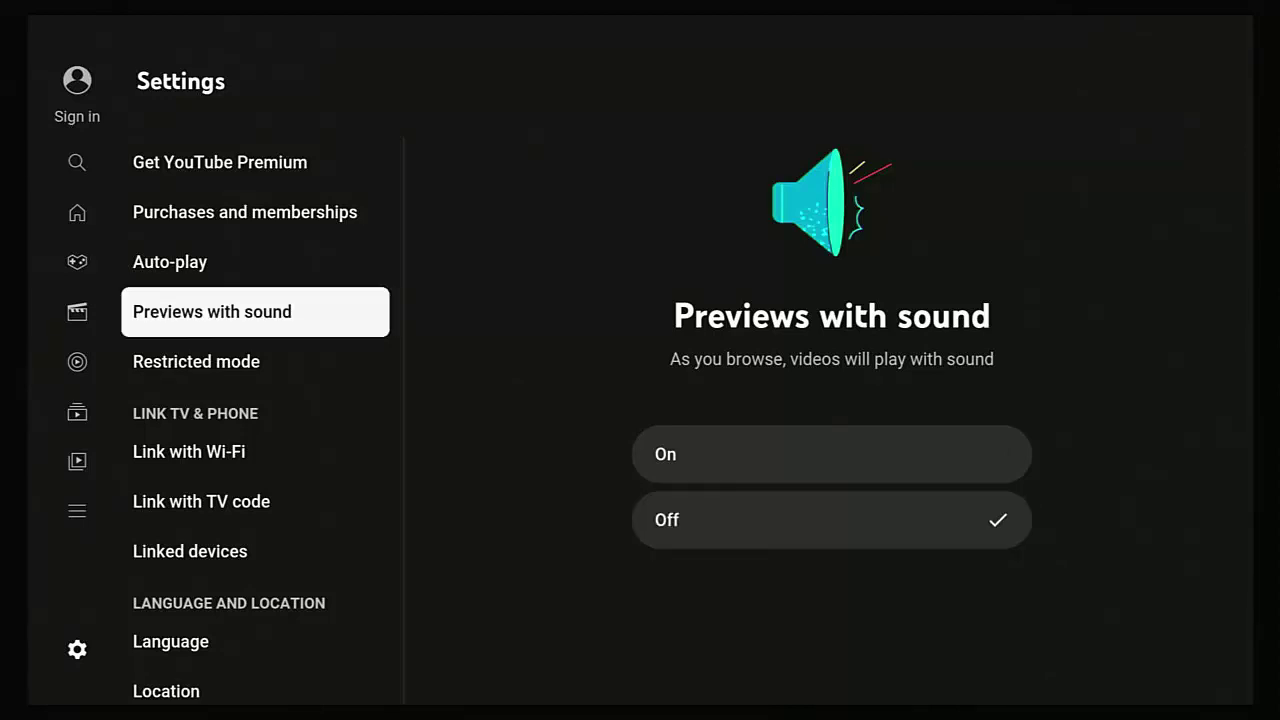
key("Home")
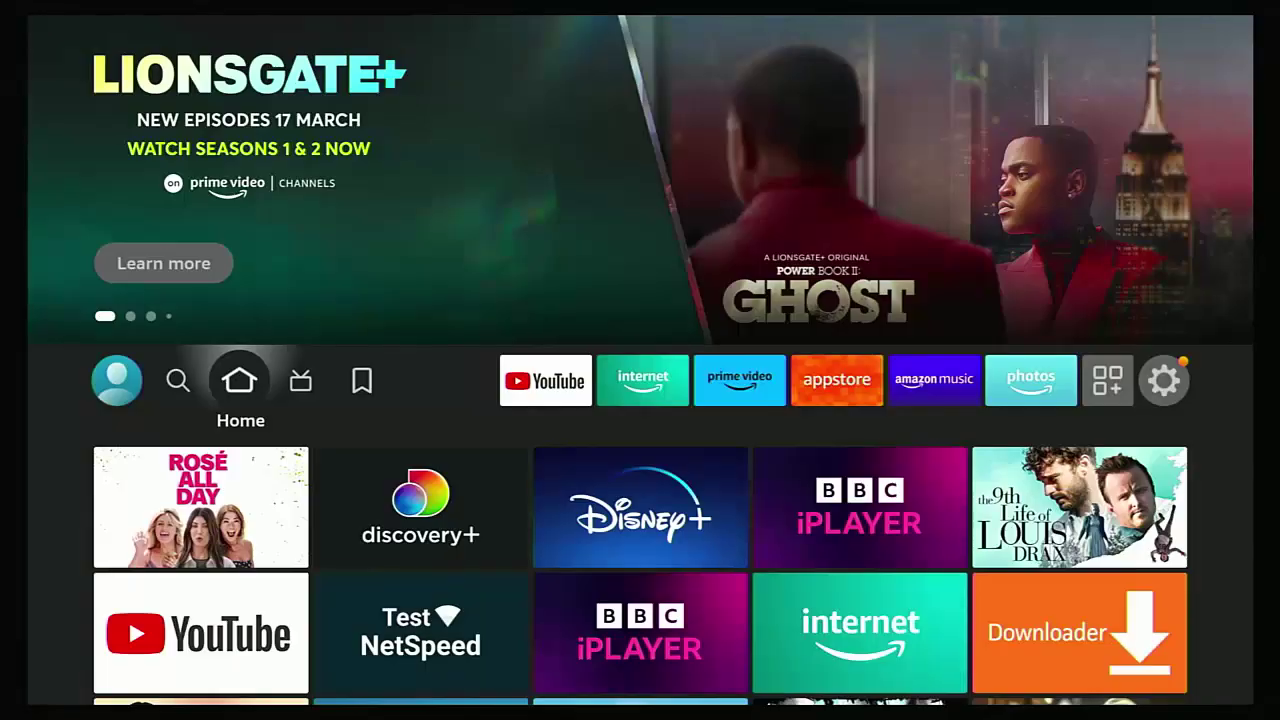
- Go from the home screen to the Preferences section of the Fire TV settings
key("Right")
key("Right")
key("Right")
key("Right")
key("Right")
key("Right")
key("Right")
key("Right")
key("Right")
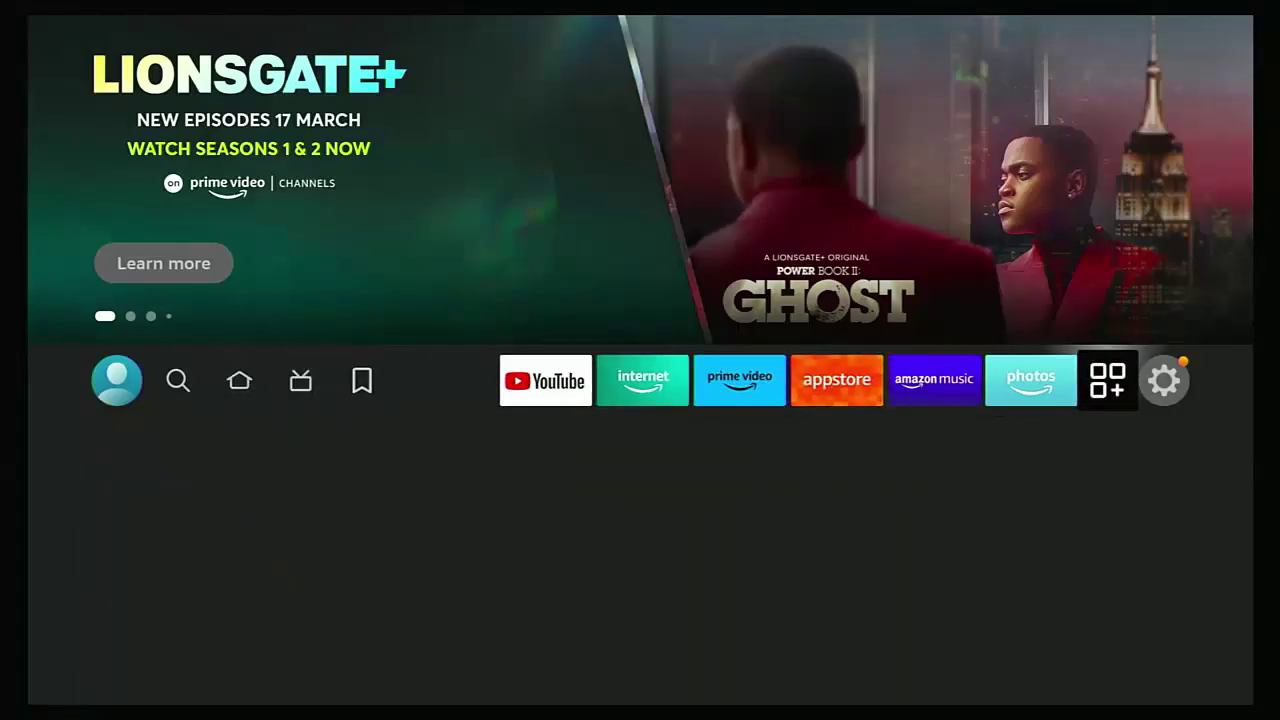
key("Right")
key("Down")
key("Down")
key("Right")
key("Right")
key("Right")
key("Right")
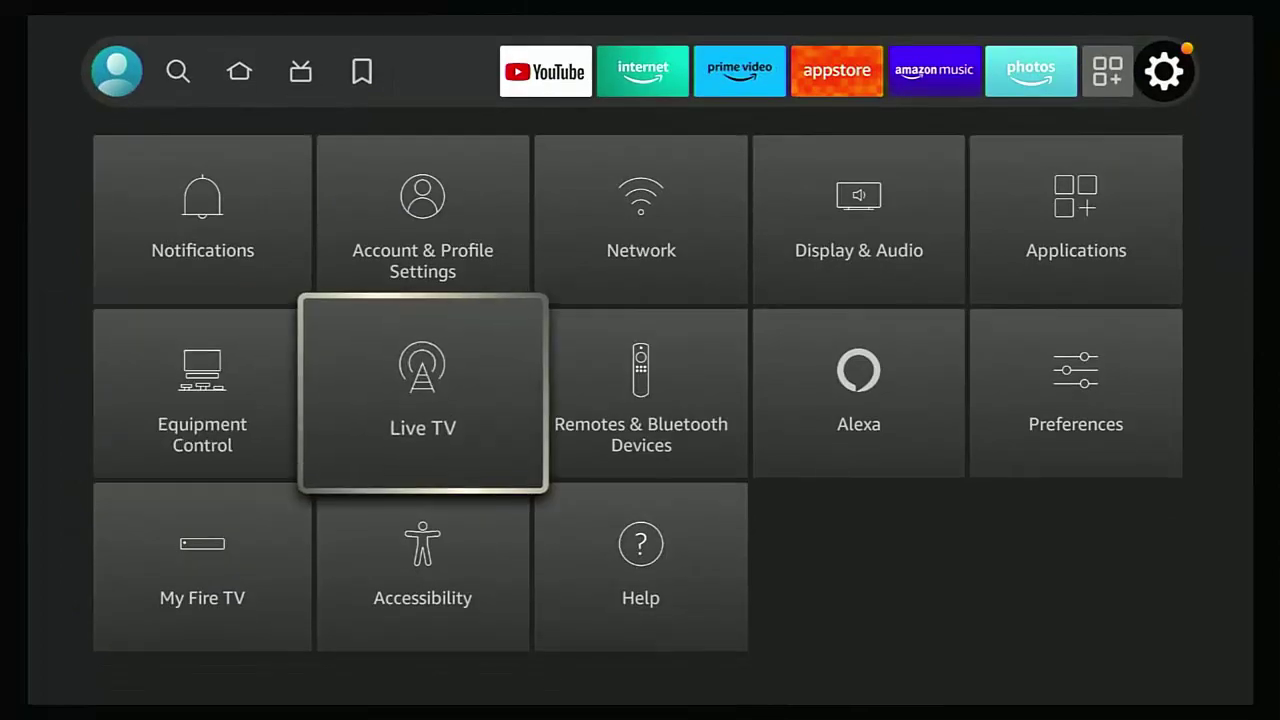
key("Return")
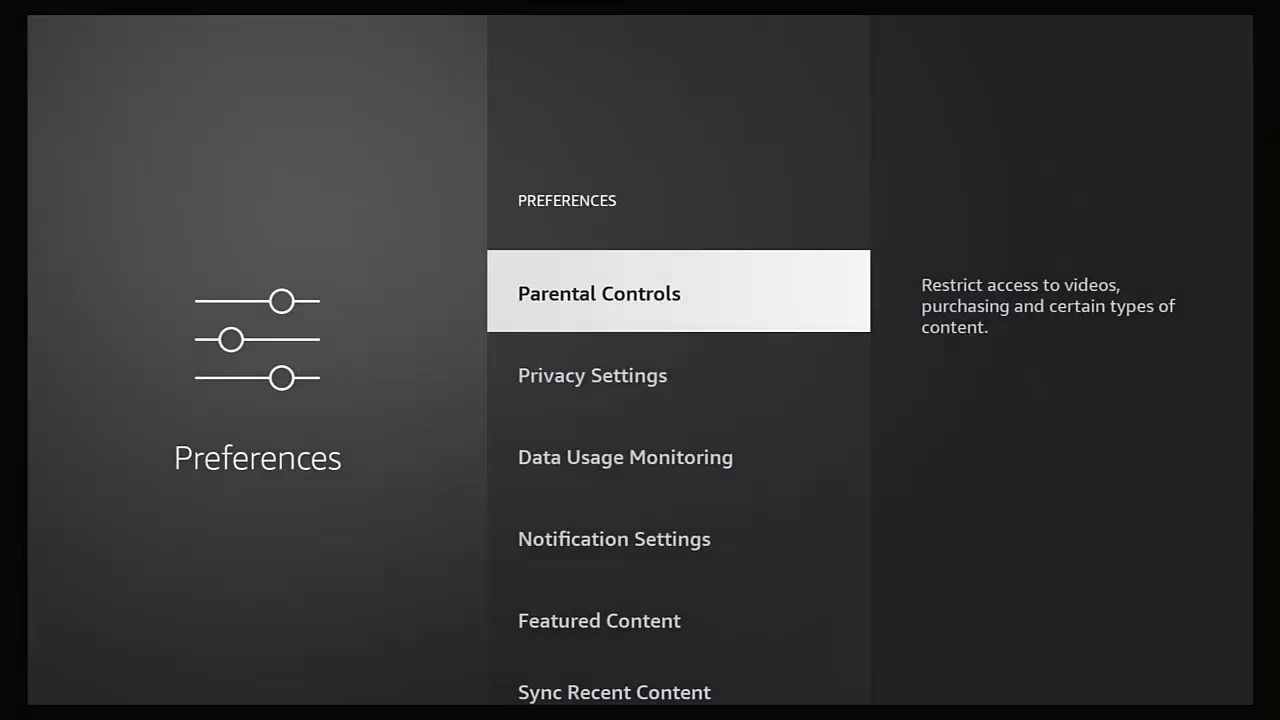
- Open the Featured Content settings within Preferences
key("Down")
key("Down")
key("Down")
key("Down")
key("Return")
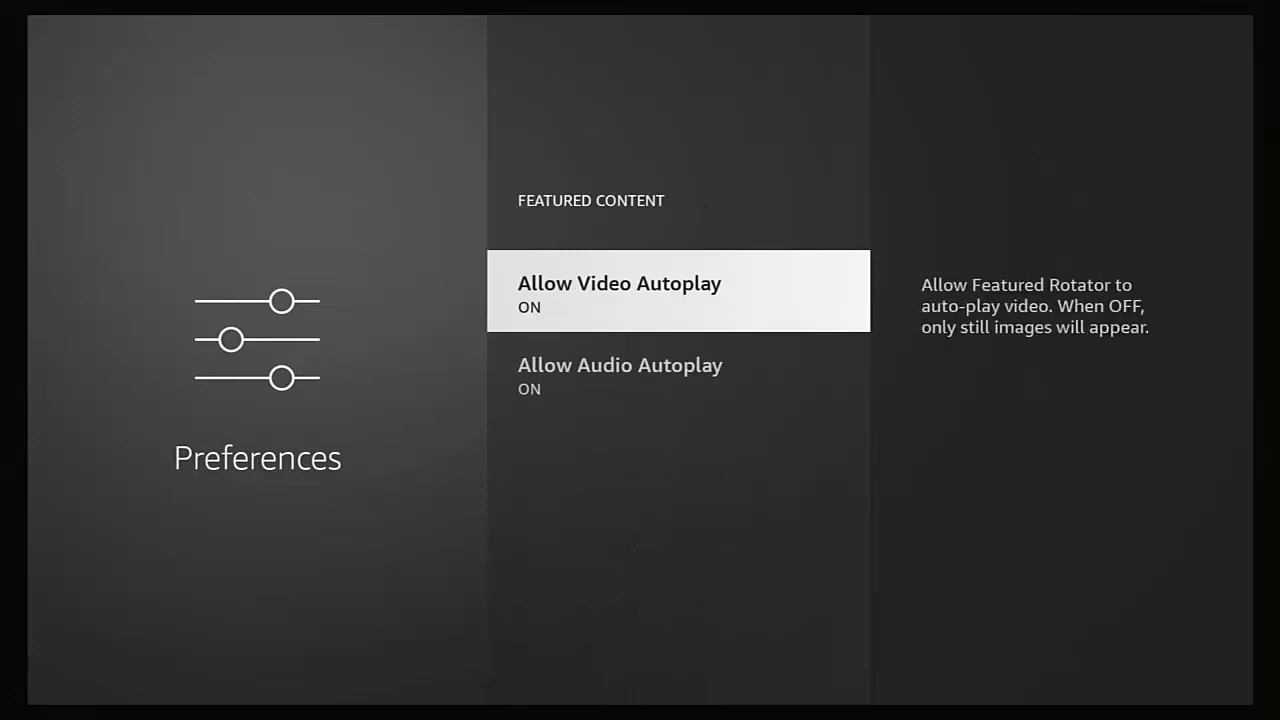
- Turn off Allow Video Autoplay and Allow Audio Autoplay for featured content, and return to the home screen
key("Return")
key("Down")
key("Return")
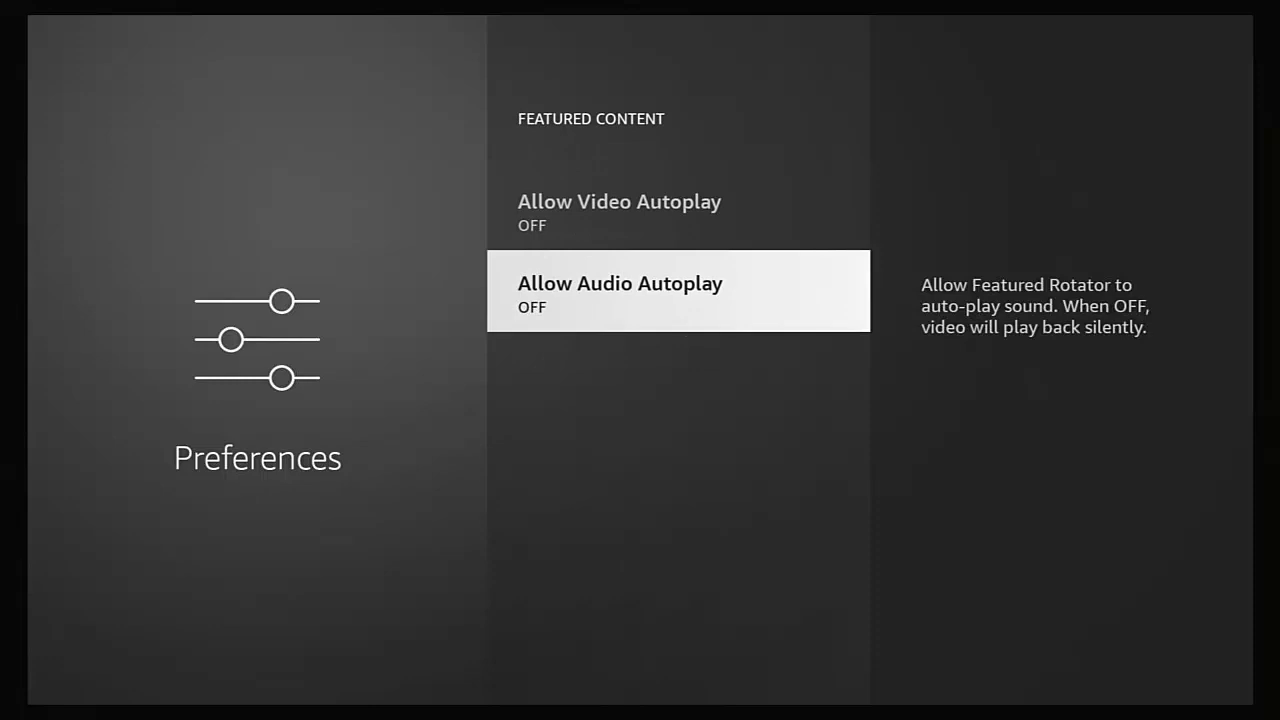
key("Home")
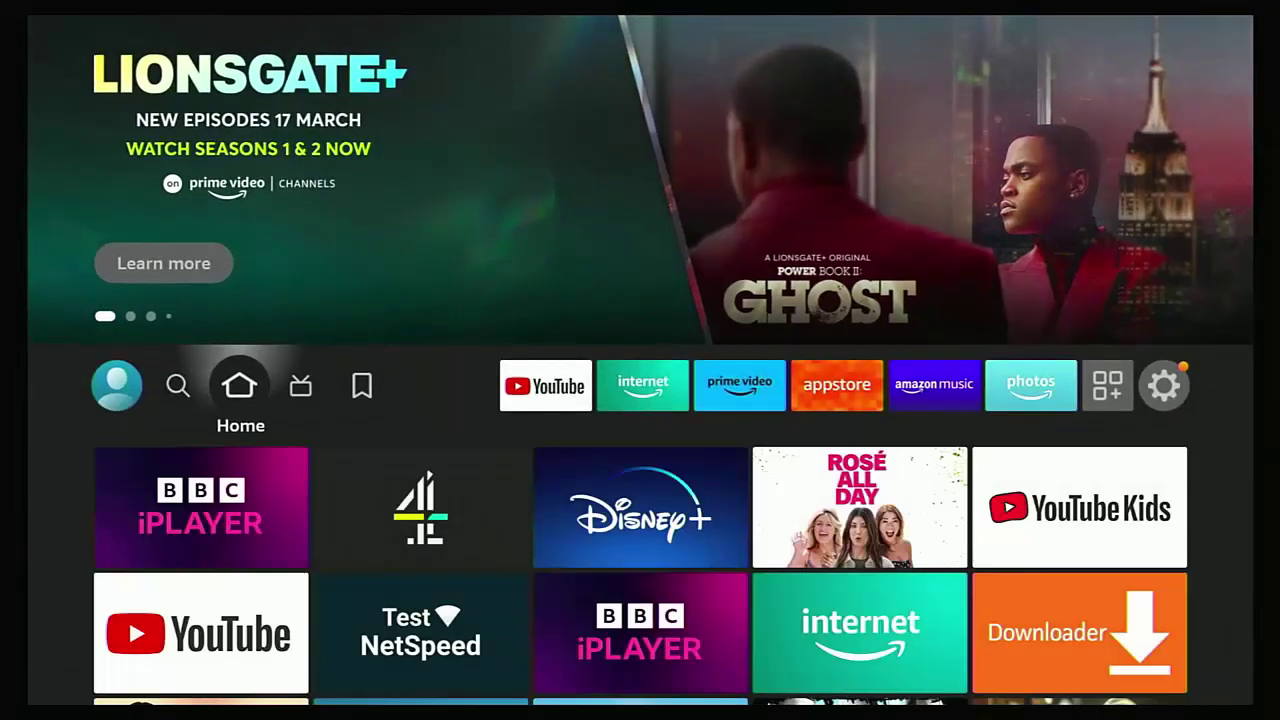